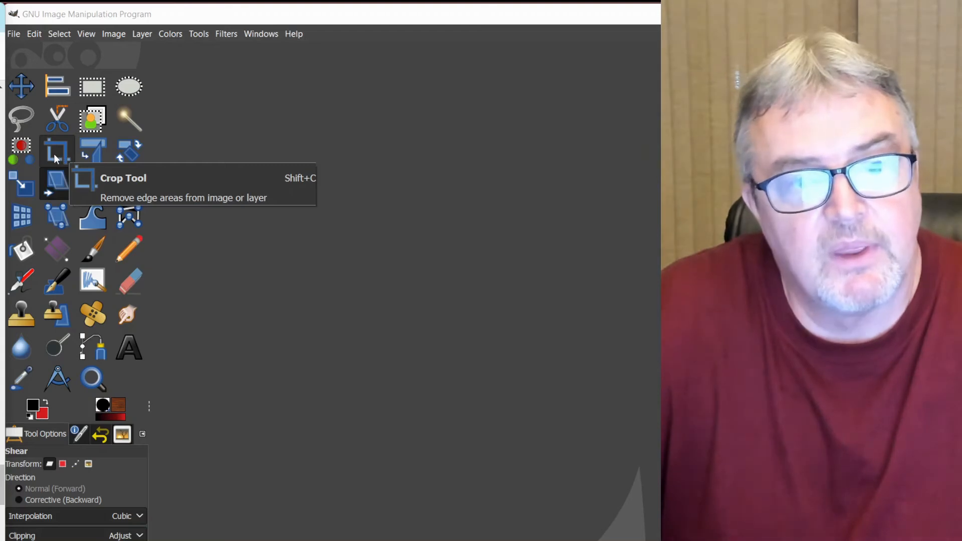
Activate the Crop tool and open horseheadir_hubble_1225.jpg from the Change File Size folder.
click(54, 156)
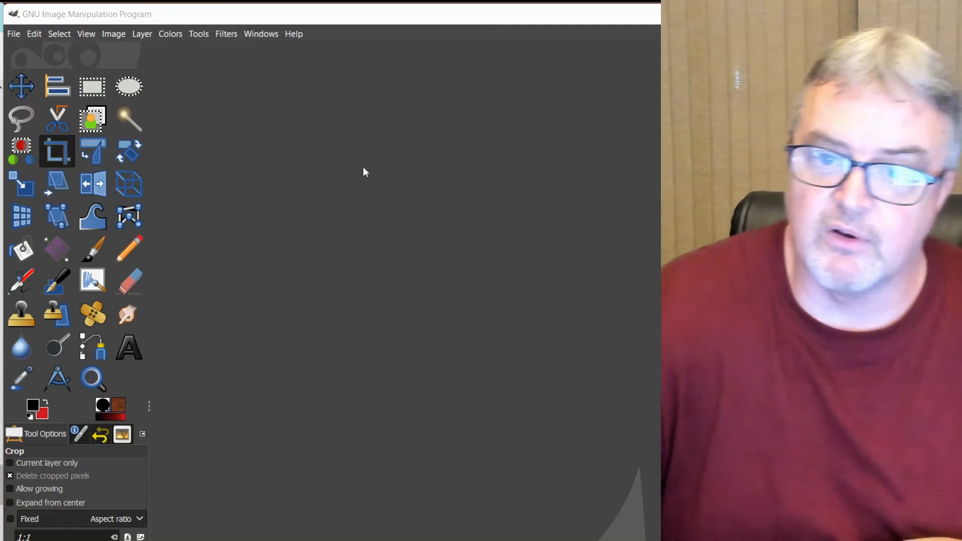
click(11, 34)
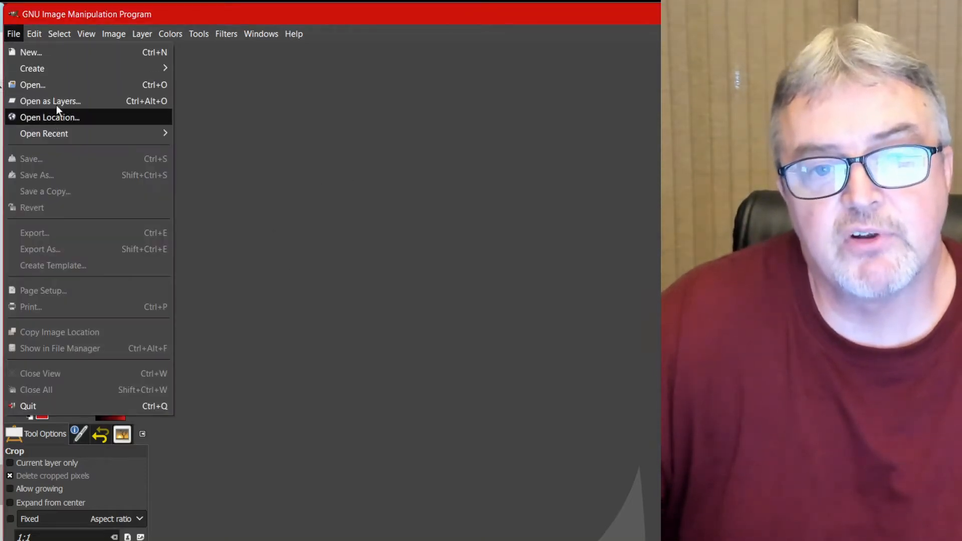
click(31, 88)
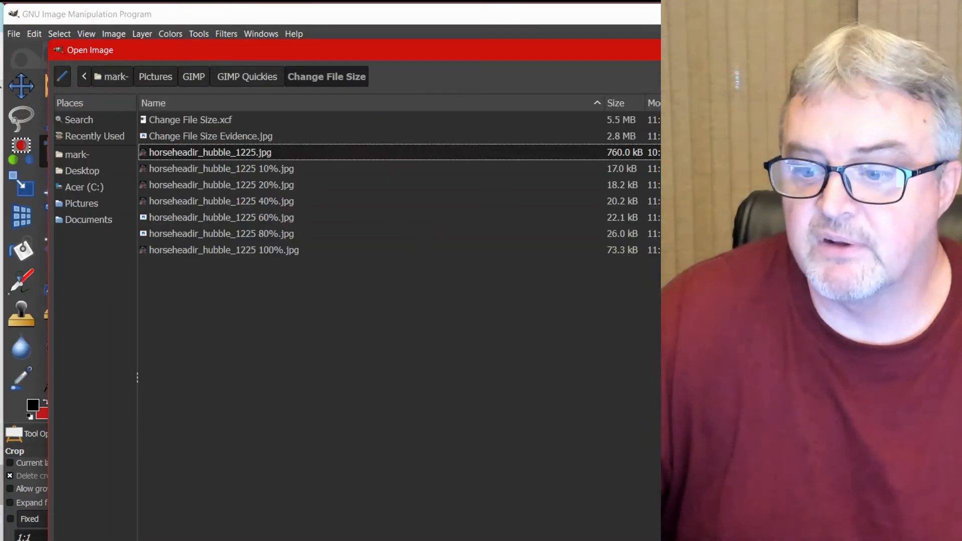
double_click(179, 152)
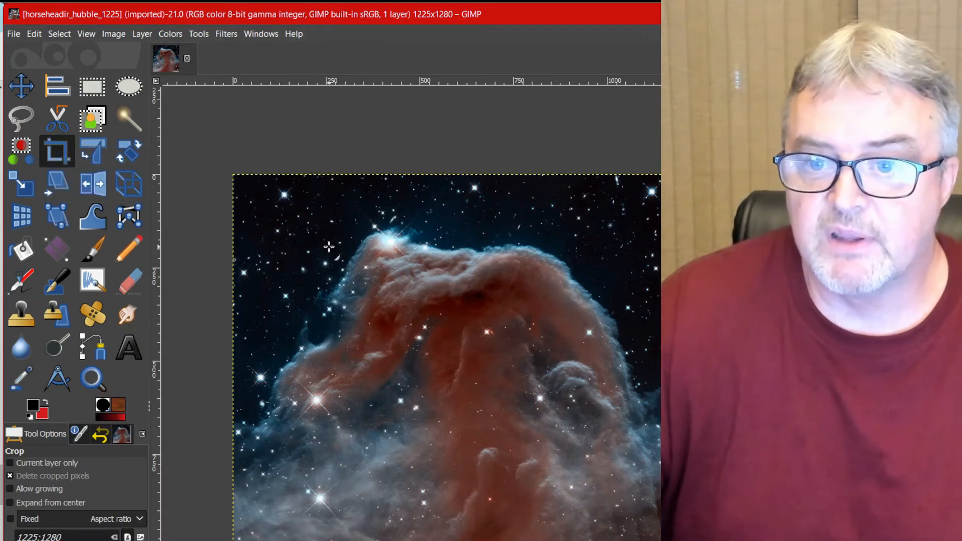
Try cropping the image to the nebula's upper-left crest at about 551 × 441 pixels, and undo the crop.
drag(283, 218, 652, 540)
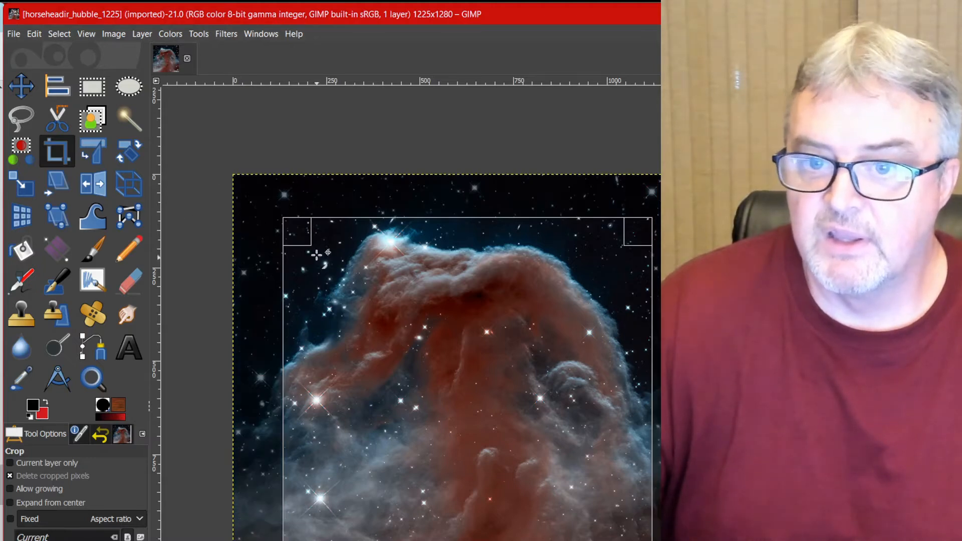
drag(298, 239, 341, 229)
drag(647, 539, 506, 359)
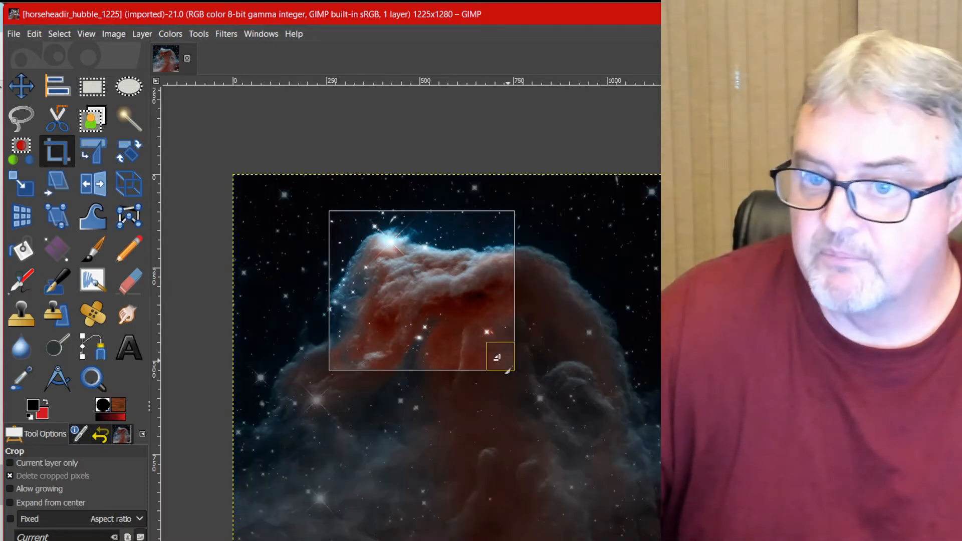
drag(348, 221, 328, 216)
key(Return)
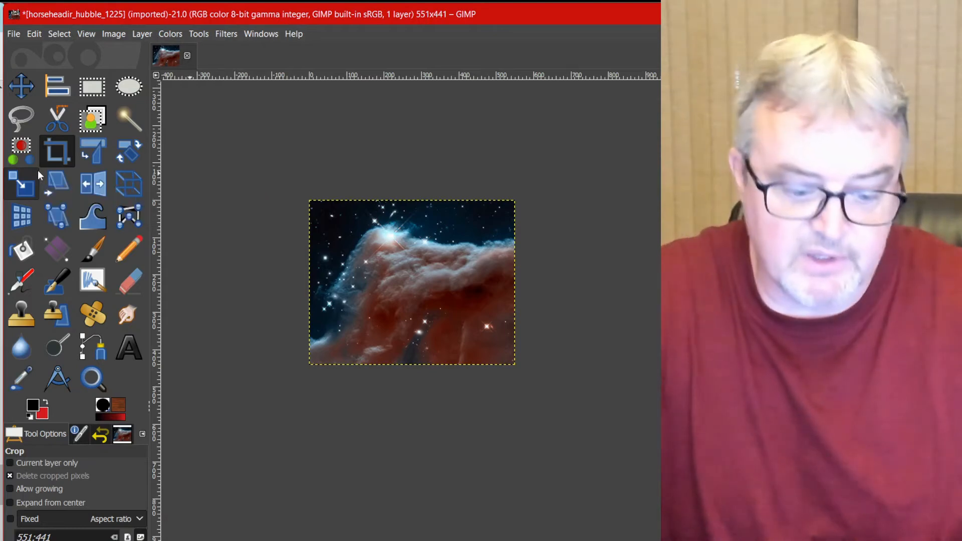
key(ctrl+z)
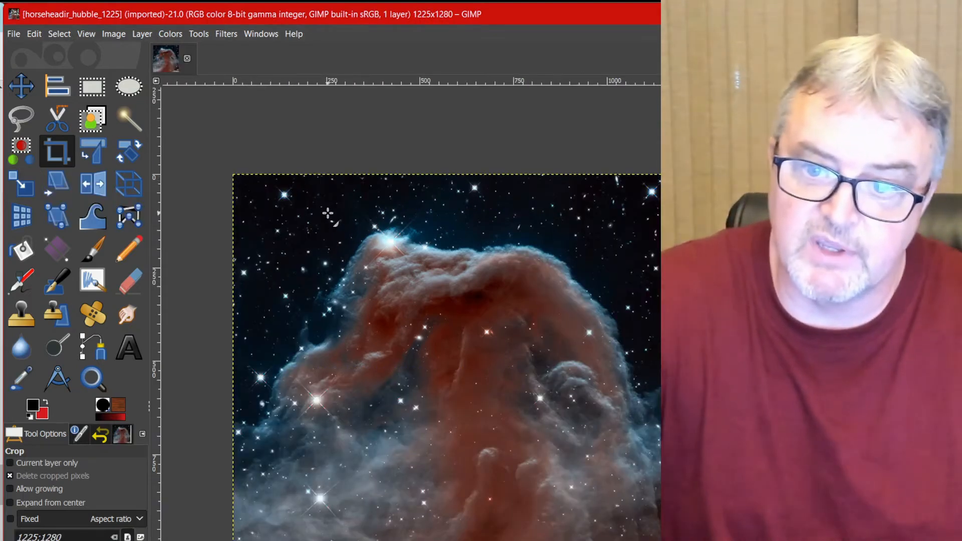
Crop the image to the upper part of the horsehead nebula, about 657 × 583 pixels.
drag(323, 203, 567, 420)
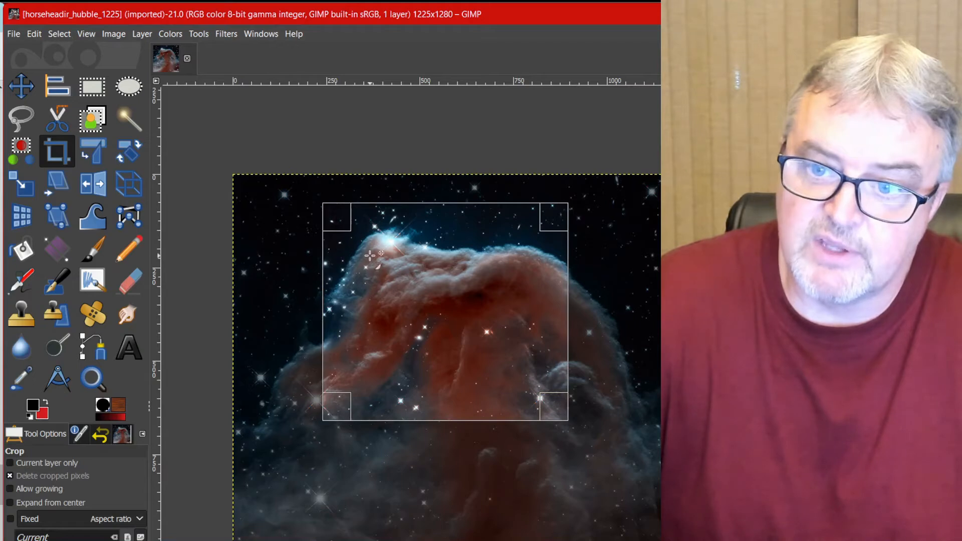
click(466, 291)
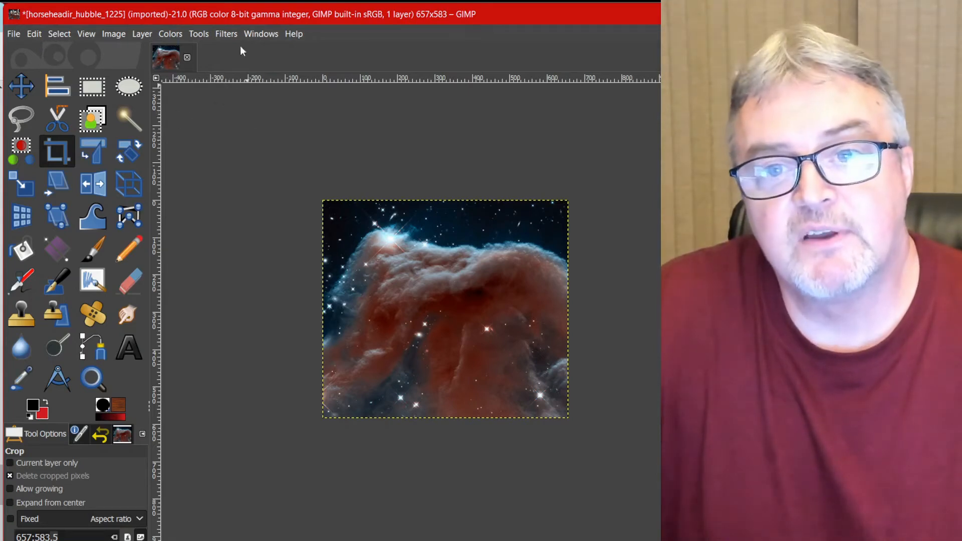
Create a new image from the A4 (300 ppi) template with a White fill.
click(13, 35)
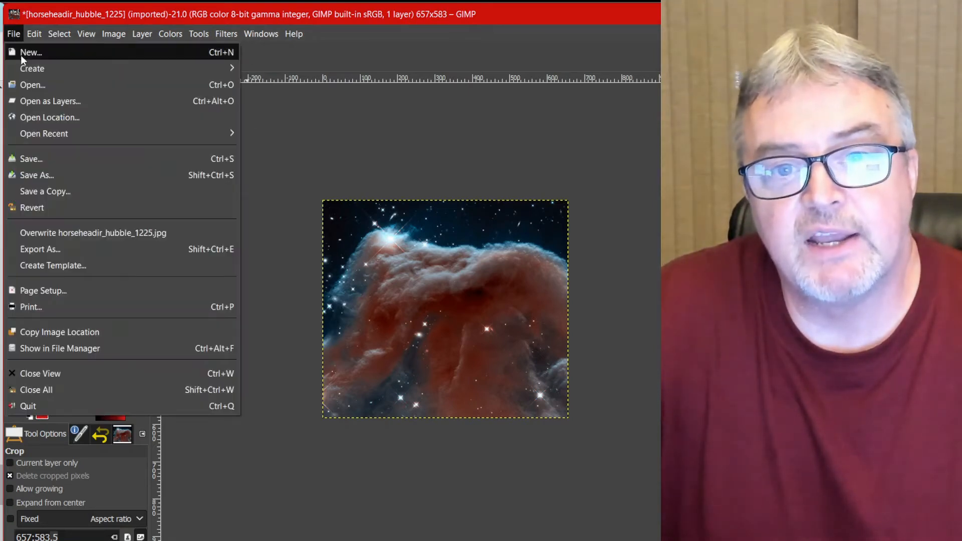
click(20, 52)
click(301, 154)
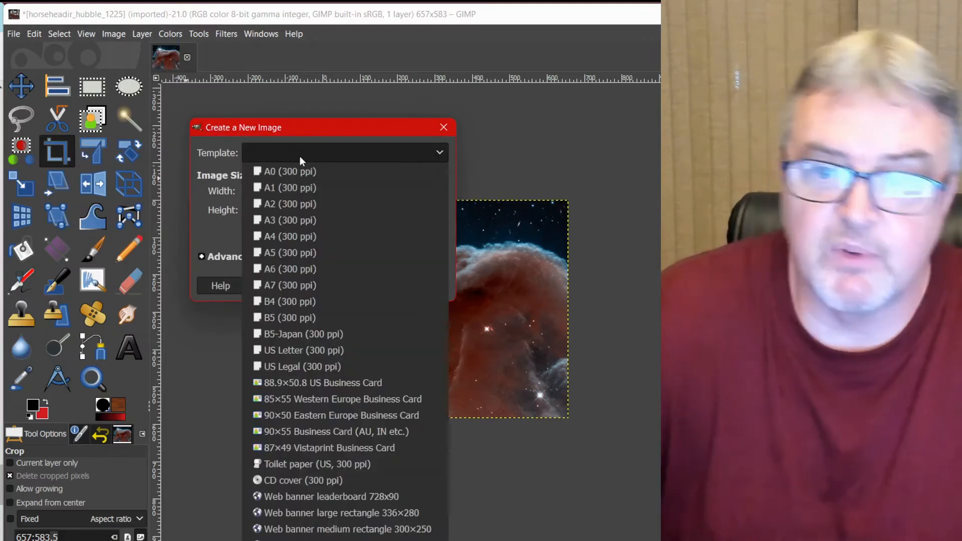
click(313, 240)
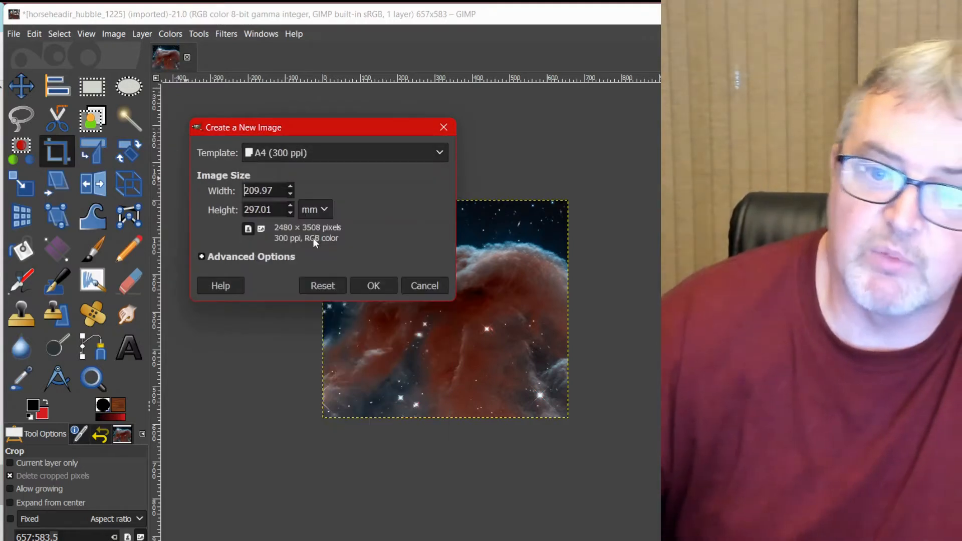
click(201, 256)
click(317, 428)
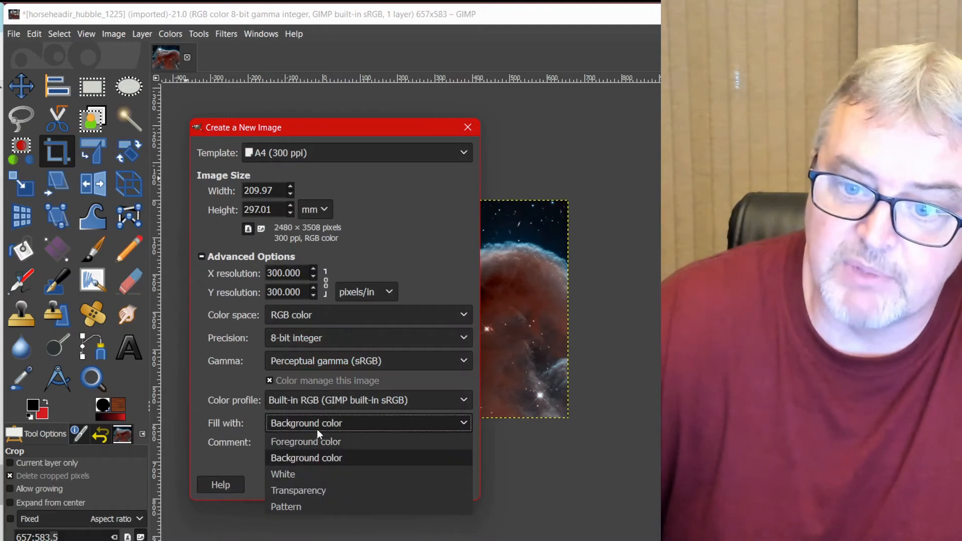
click(308, 479)
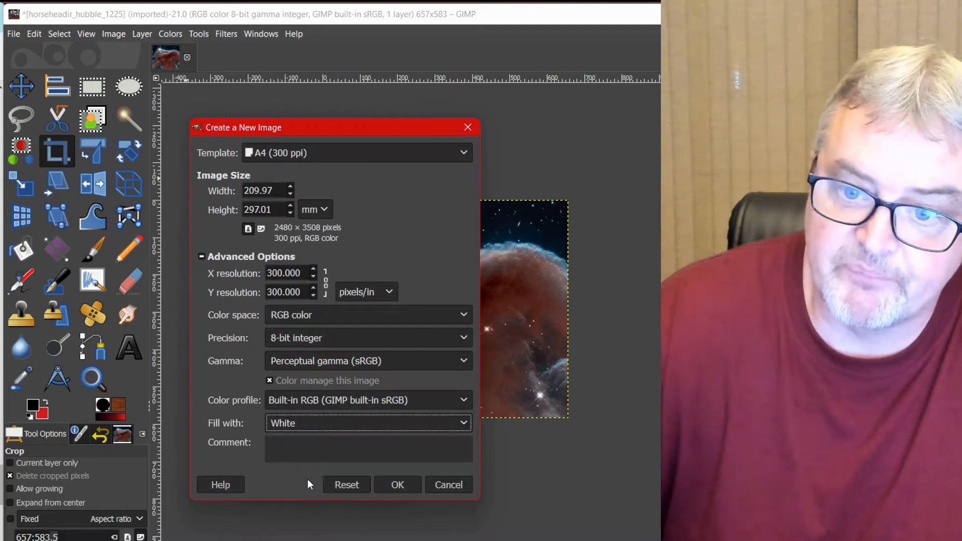
click(398, 485)
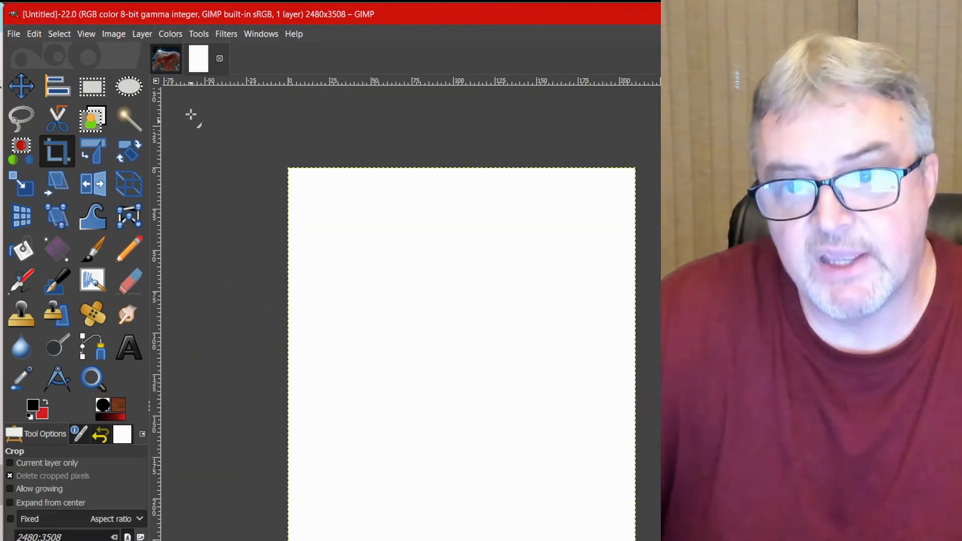
Select the entire cropped nebula image and copy it.
click(170, 59)
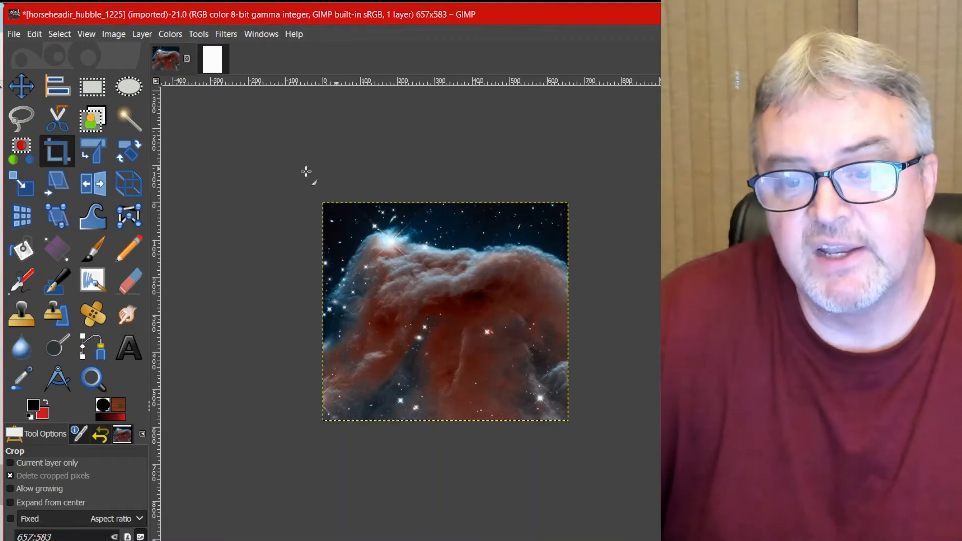
click(62, 34)
click(56, 53)
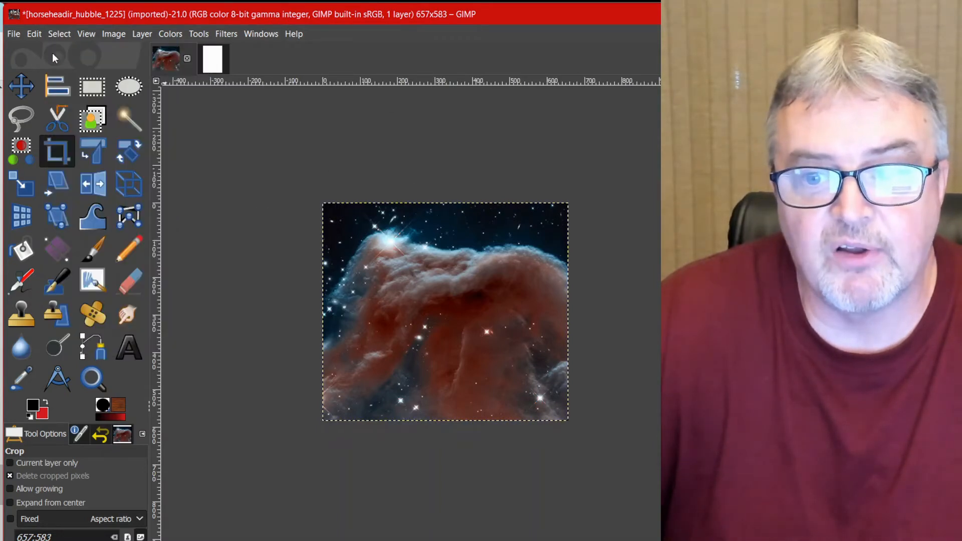
click(35, 34)
click(101, 129)
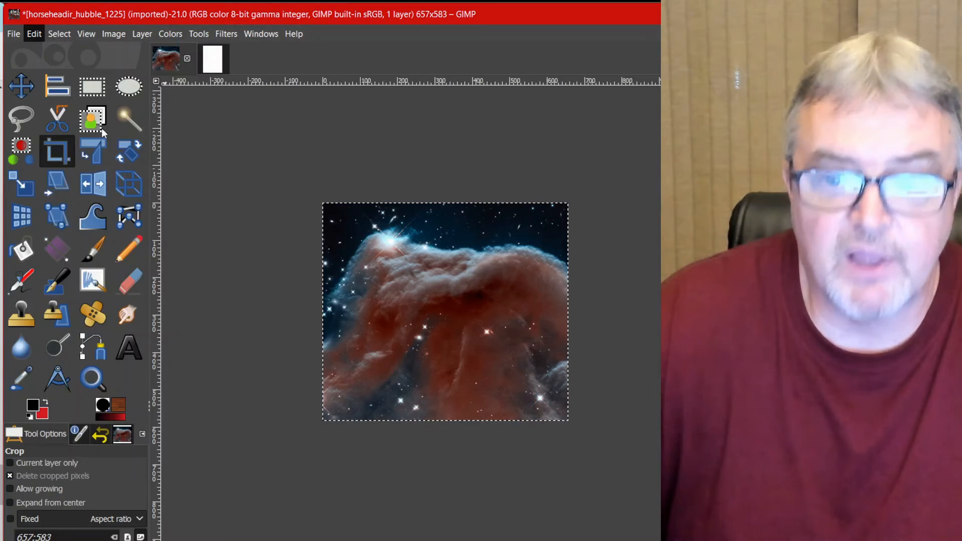
Paste the copied crop as a new layer in the blank A4 image and move it toward the page's right side.
click(215, 58)
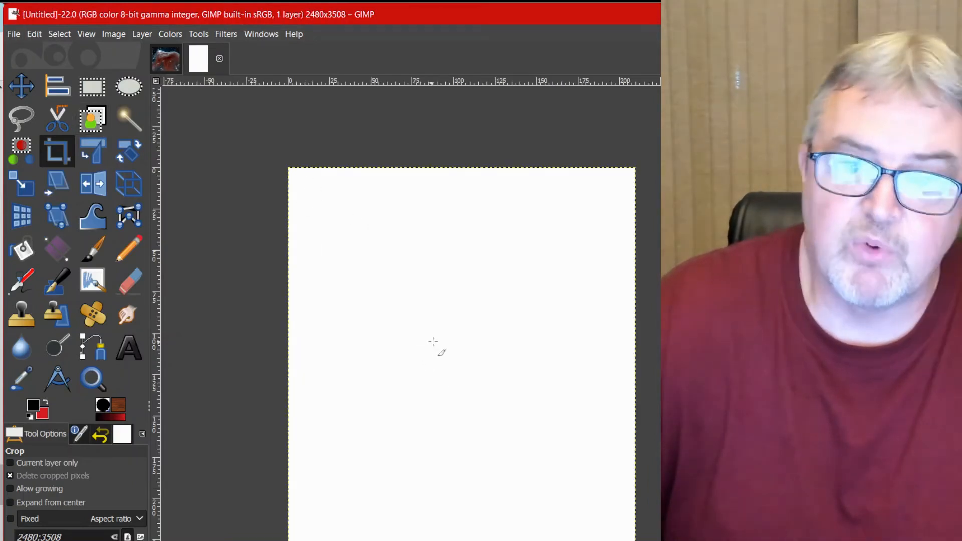
right_click(343, 287)
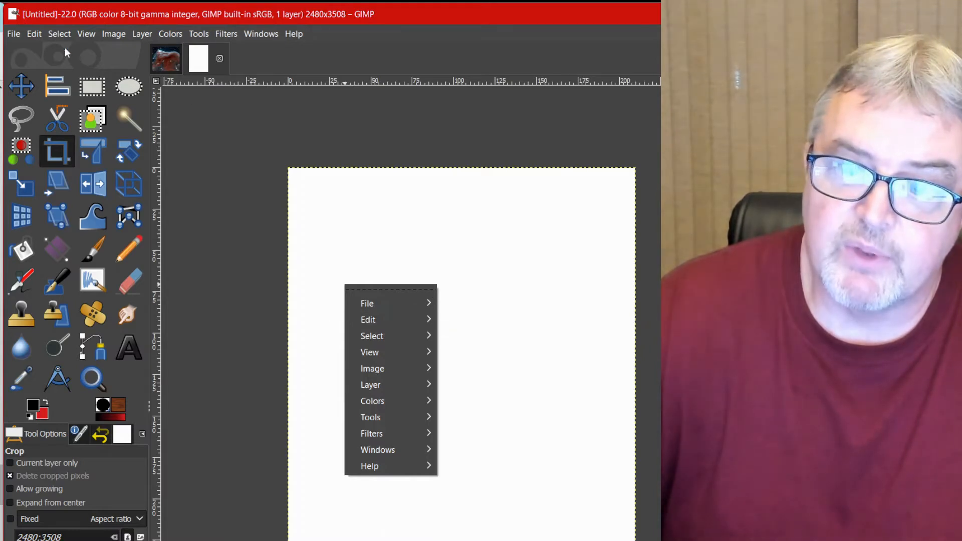
mouse_move(388, 317)
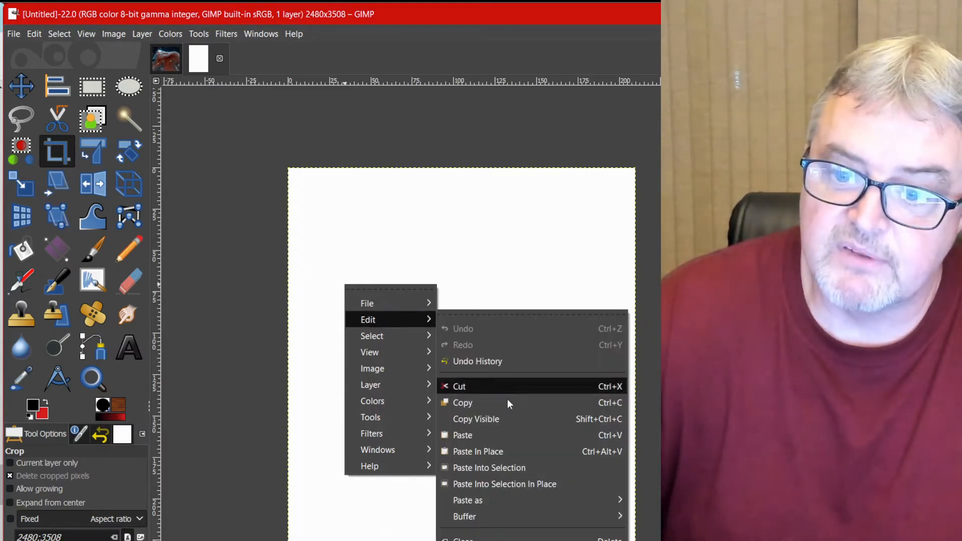
mouse_move(502, 497)
click(651, 524)
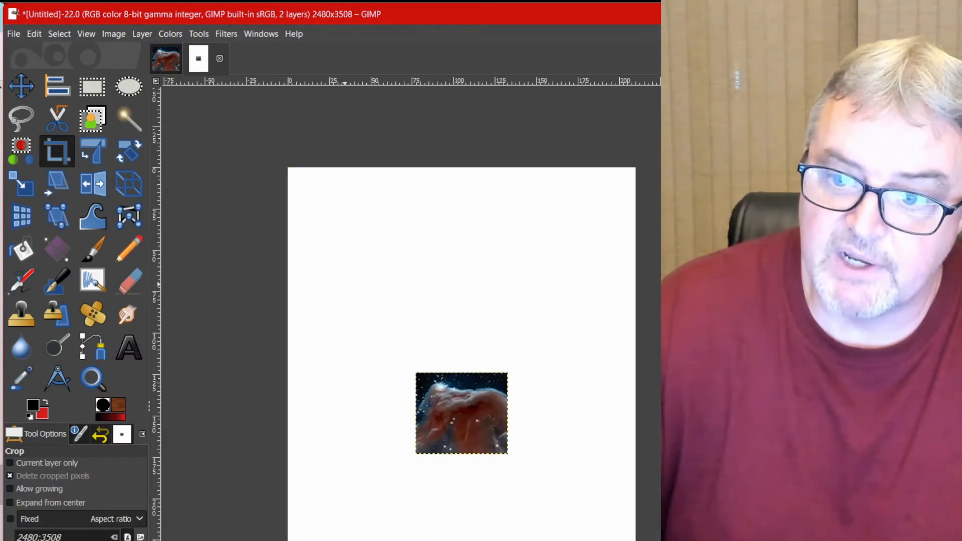
click(22, 86)
drag(450, 430, 527, 390)
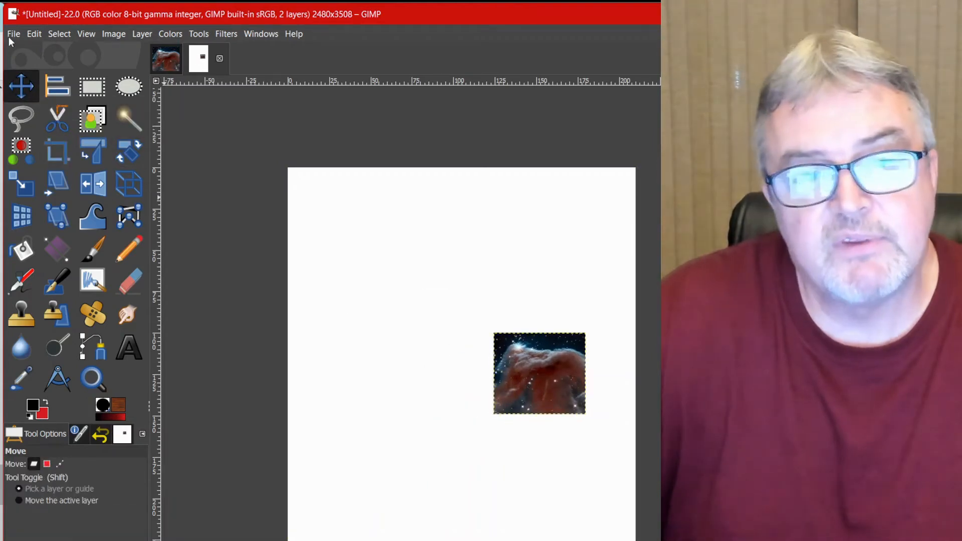
Add horseheadir_hubble_1225.jpg as a layer converted to the built-in sRGB profile, and arrange it side by side with the cropped picture.
click(12, 35)
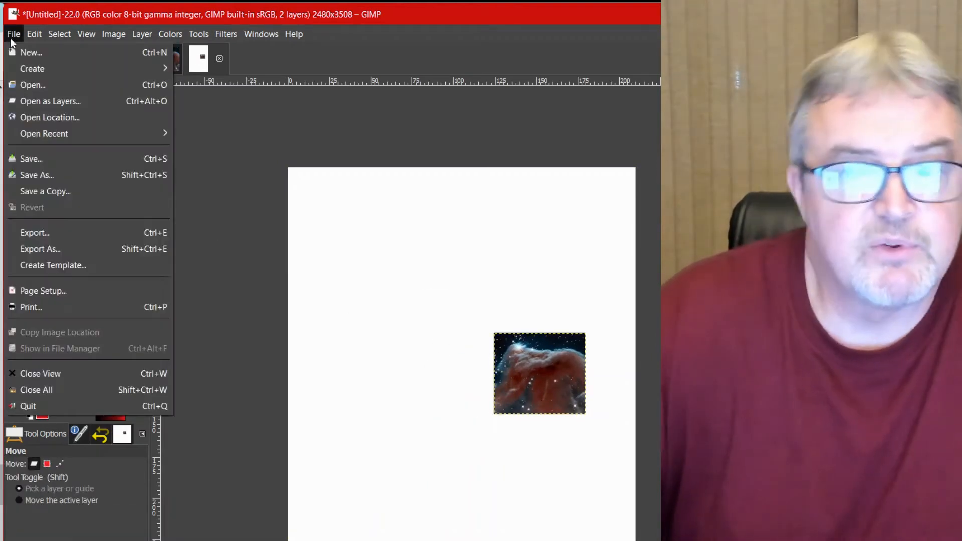
click(53, 101)
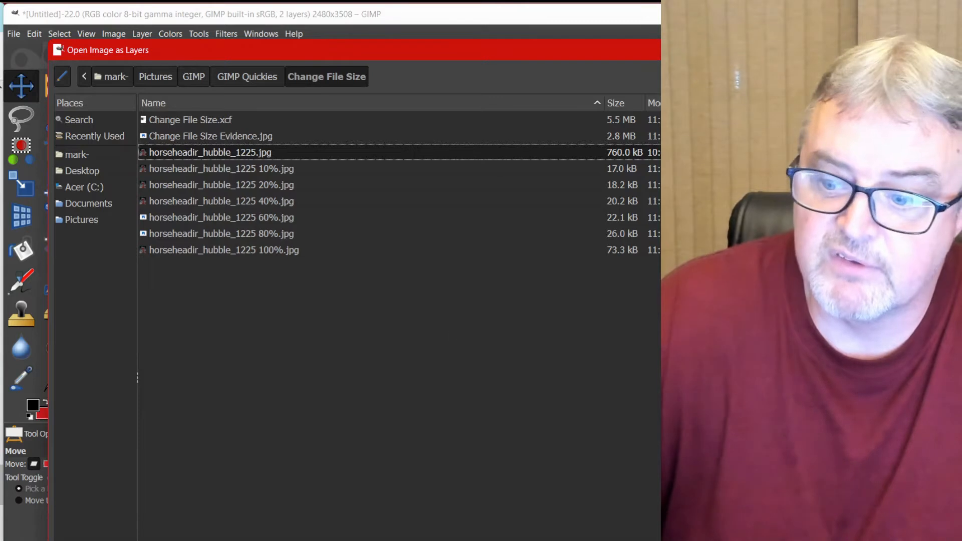
key(Return)
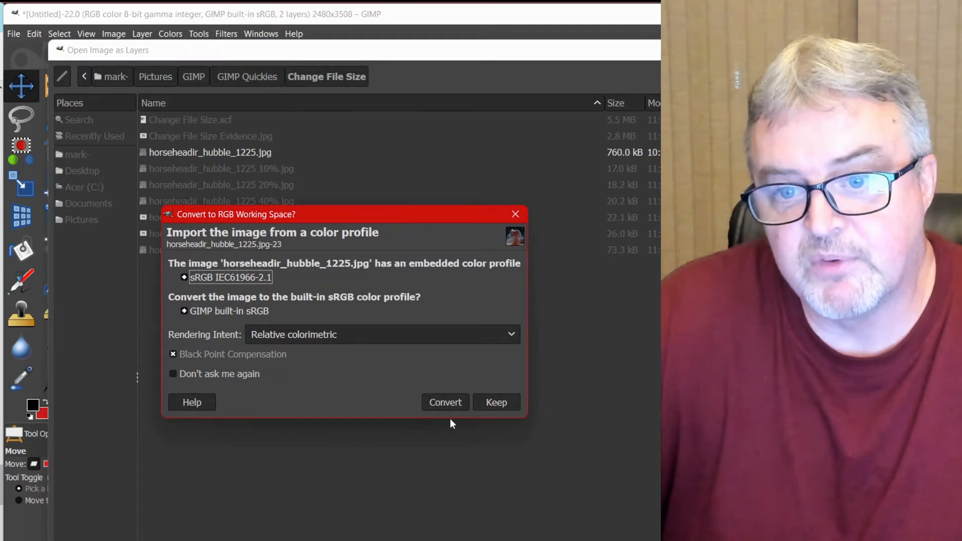
click(439, 404)
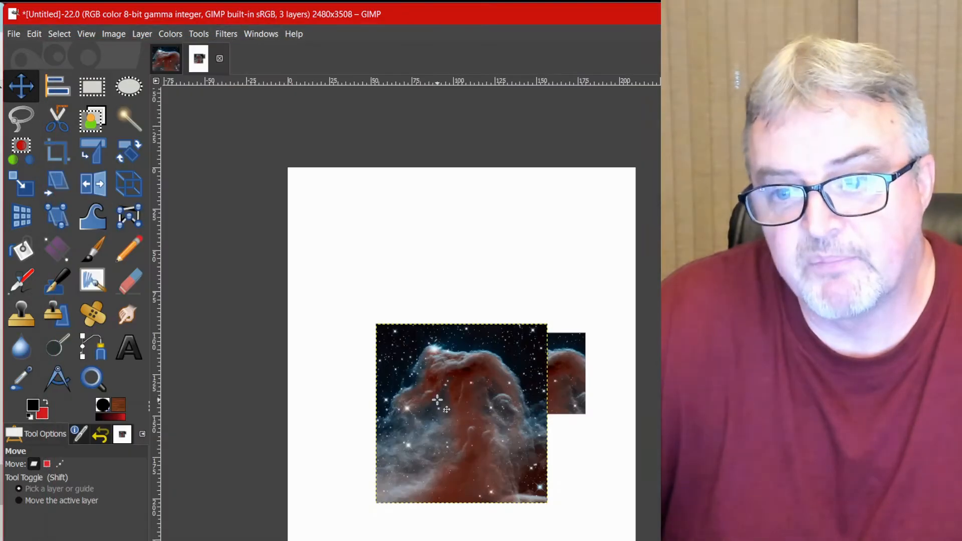
drag(429, 386, 362, 344)
drag(561, 380, 573, 423)
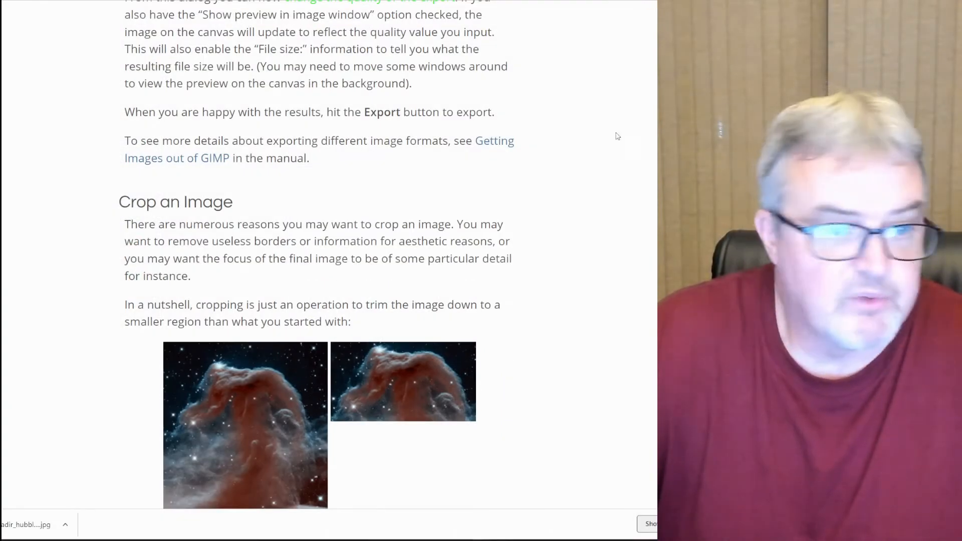
Switch to the GIMP tutorial web page and copy the heading "Crop an Image".
drag(120, 202, 234, 202)
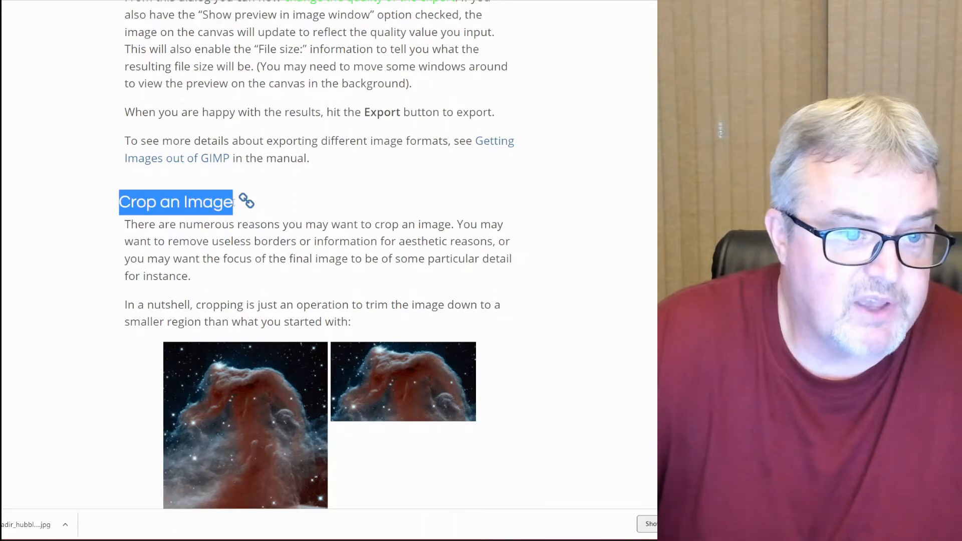
right_click(224, 203)
click(233, 209)
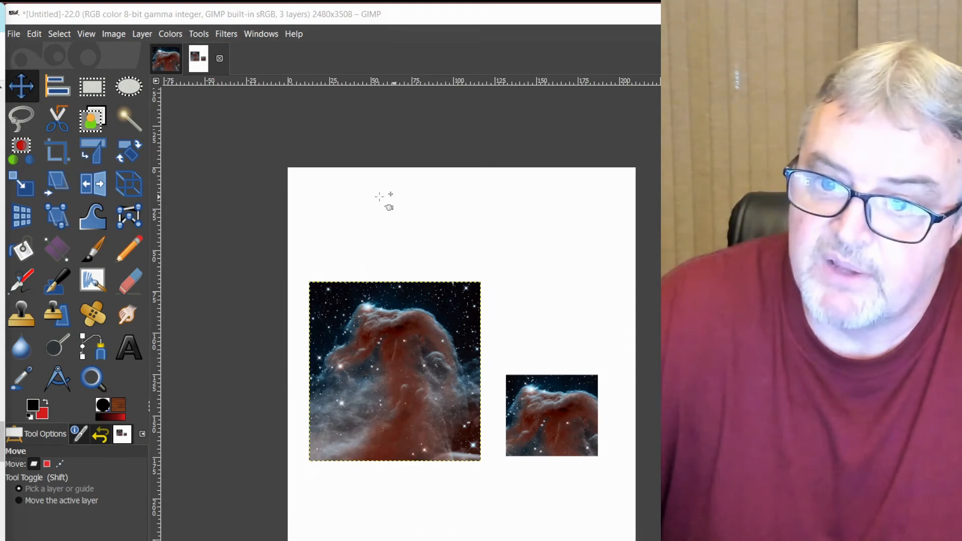
Back in GIMP, add a wide text box above the two pictures containing the title "Crop an Image".
click(129, 346)
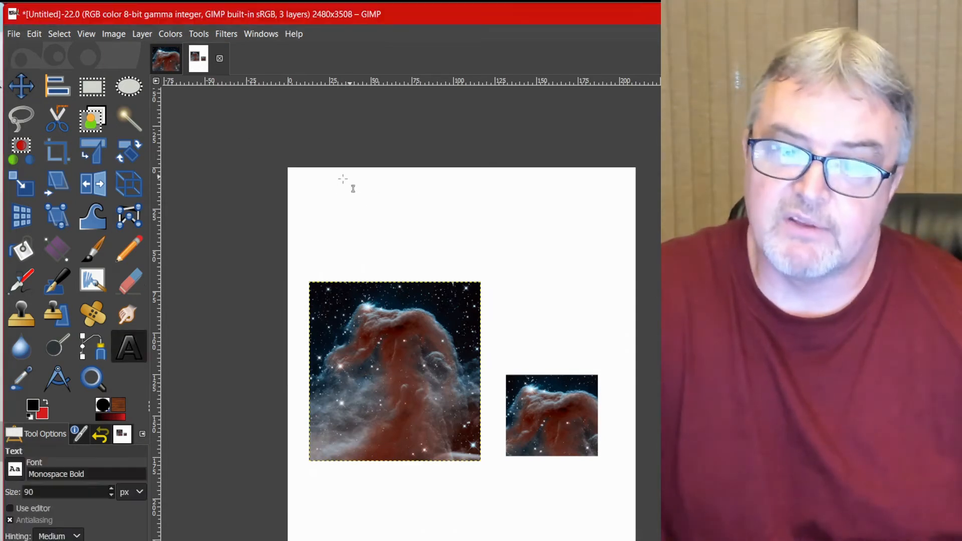
drag(317, 187, 604, 244)
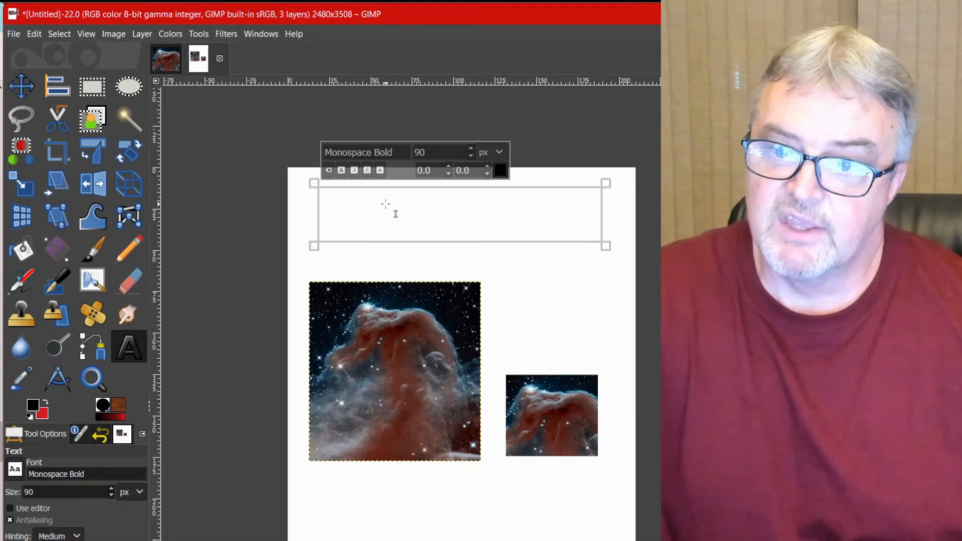
text(Crop an Image)
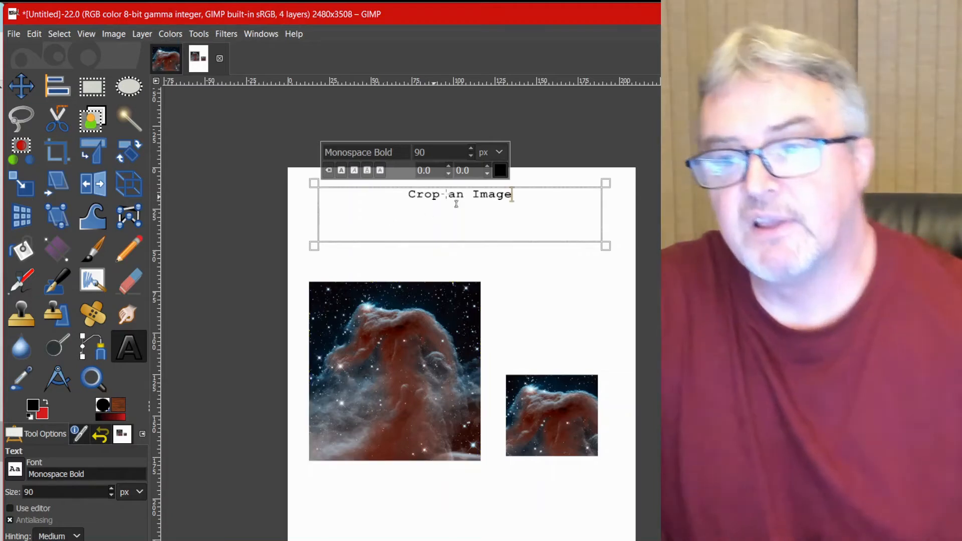
Enlarge the whole "Crop an Image" title text to 157 px.
click(470, 148)
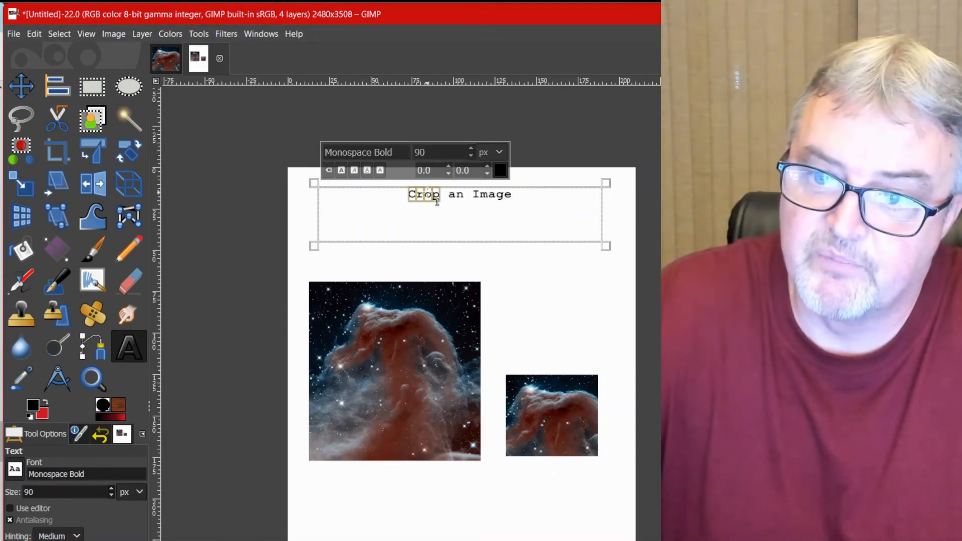
key(ctrl+a)
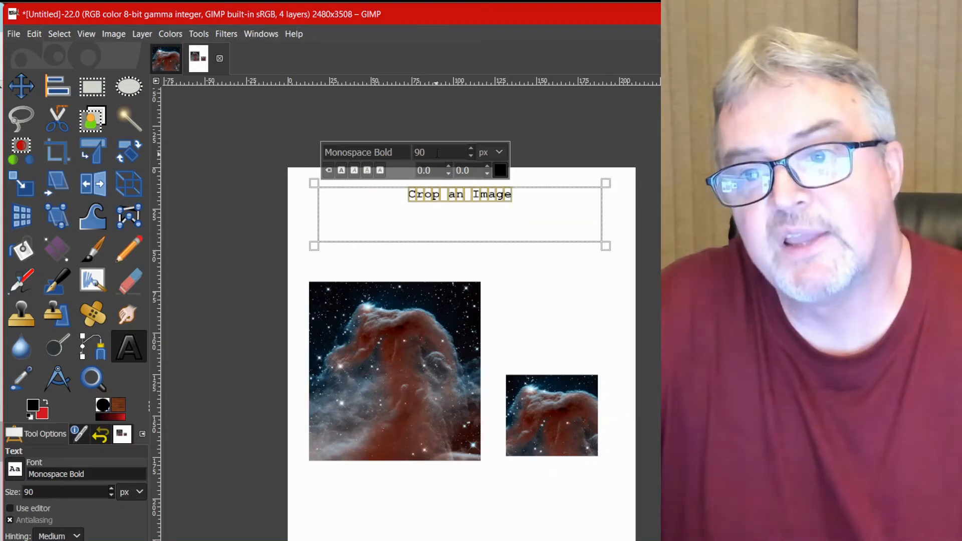
drag(471, 150, 471, 150)
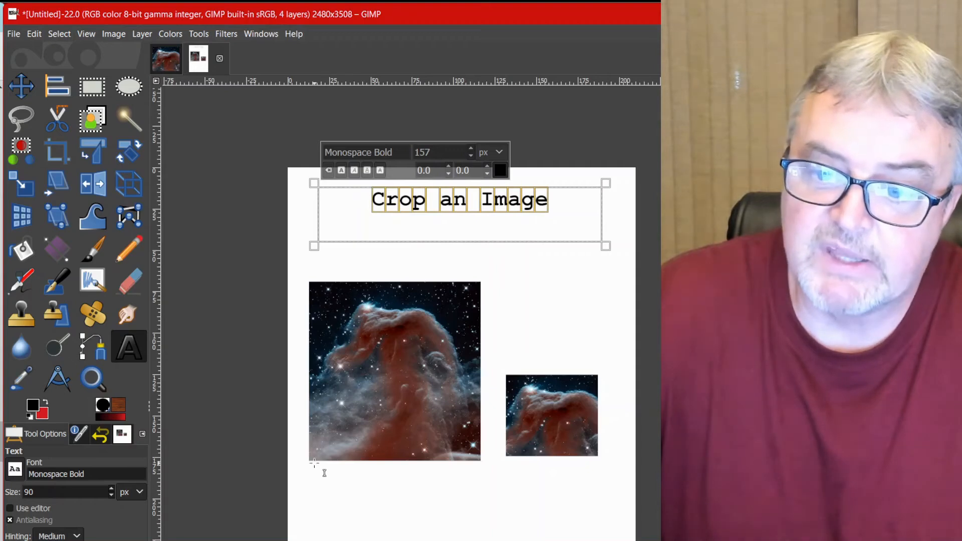
Add a text box captioned "Original Image" beneath the large picture, and lower its upper edge to clear the picture.
drag(319, 471, 493, 526)
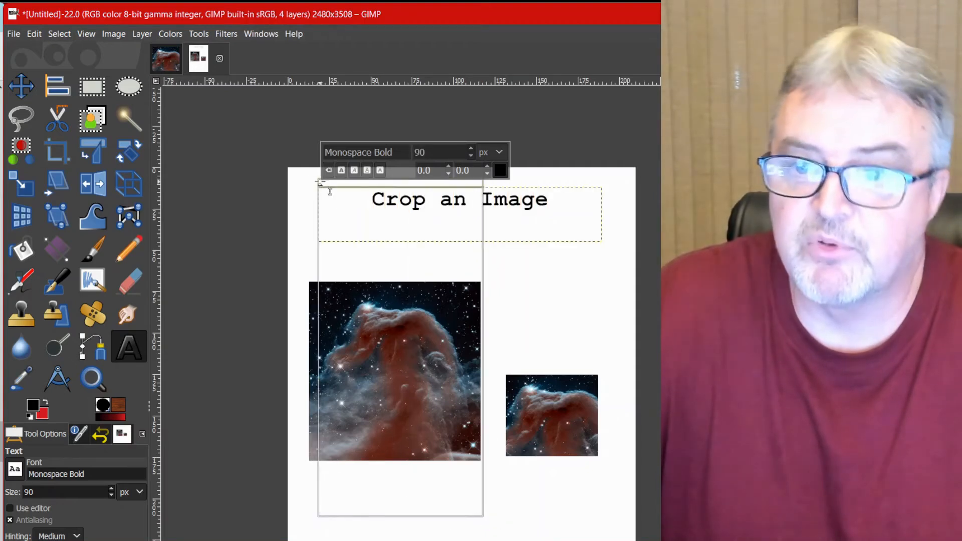
drag(314, 189, 309, 462)
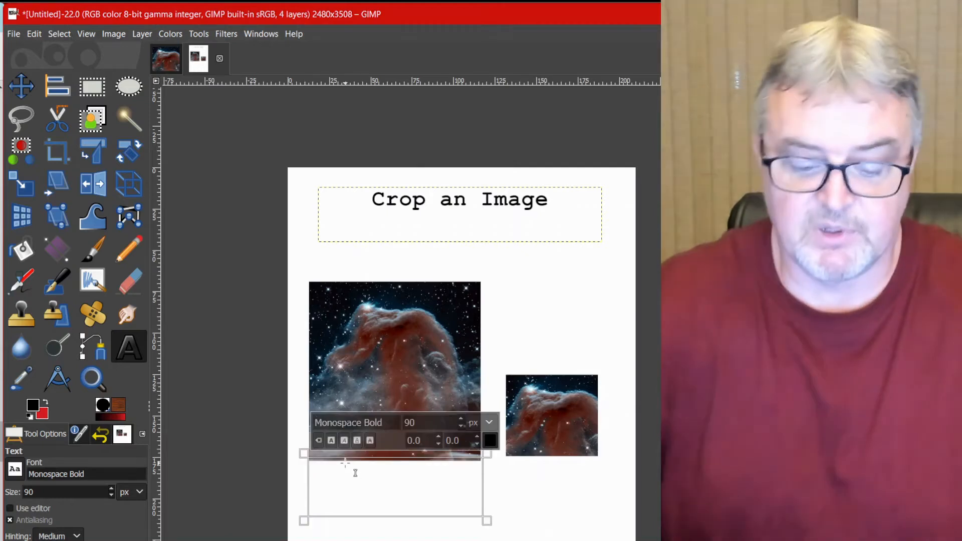
text(Original Image)
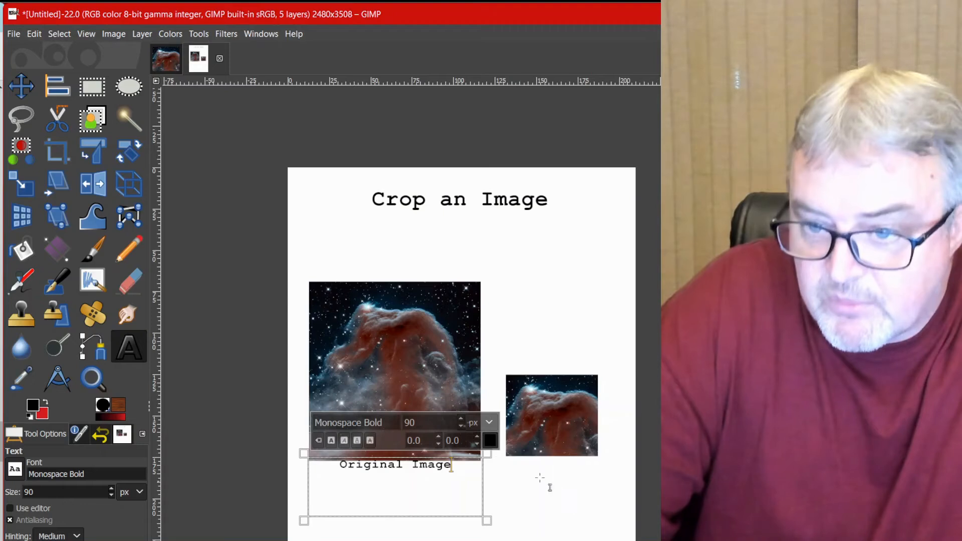
drag(490, 456, 490, 466)
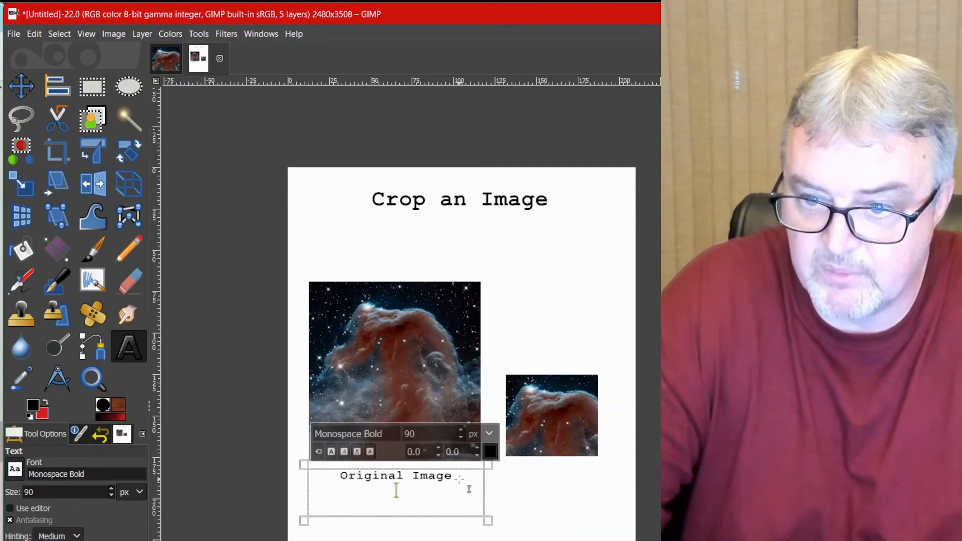
Start a second line under "Original Image" in the caption, and clear the trial entry 1280 from it.
click(419, 491)
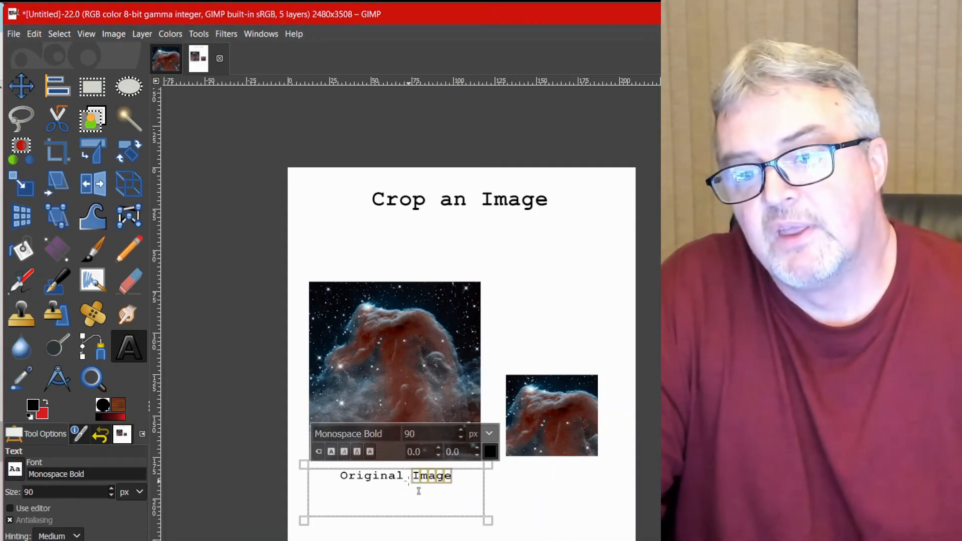
click(464, 484)
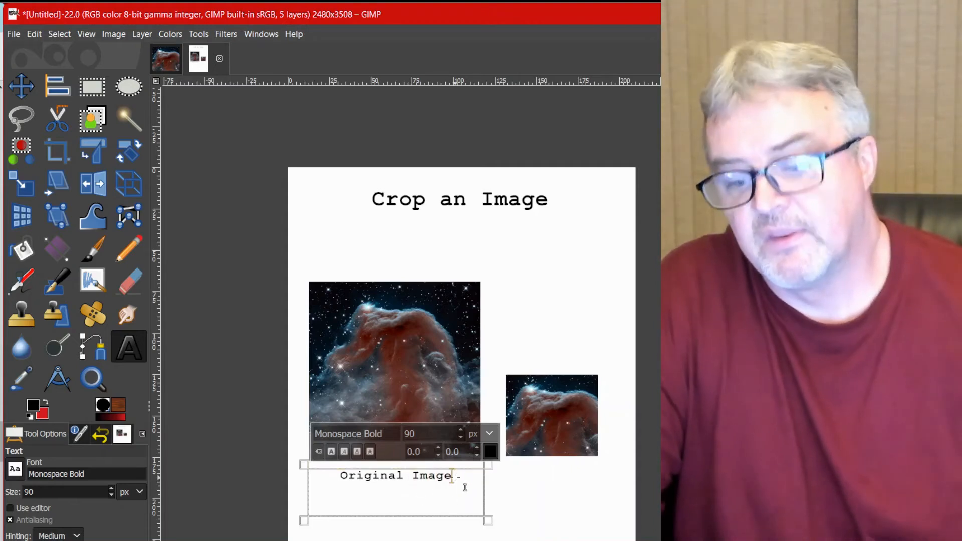
key(Return)
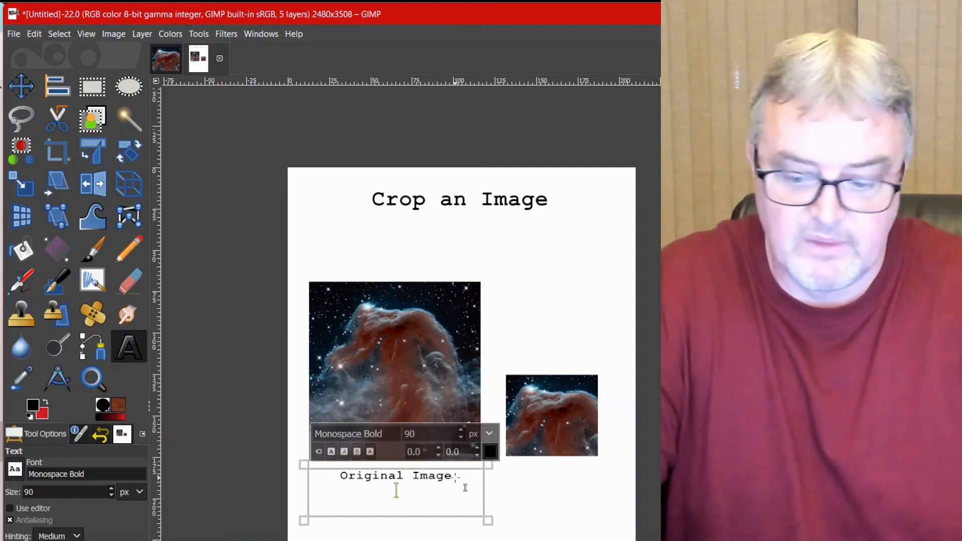
text(1280)
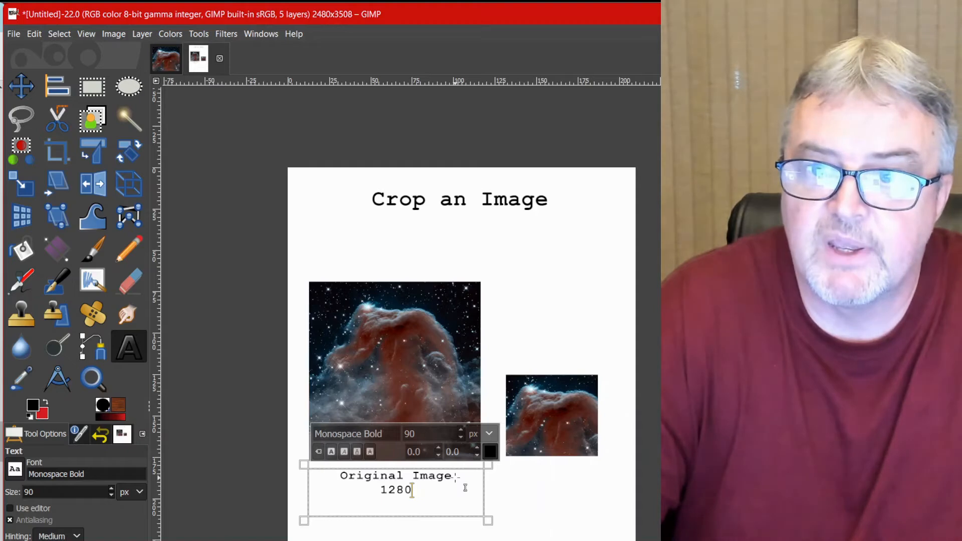
key(BackSpace)
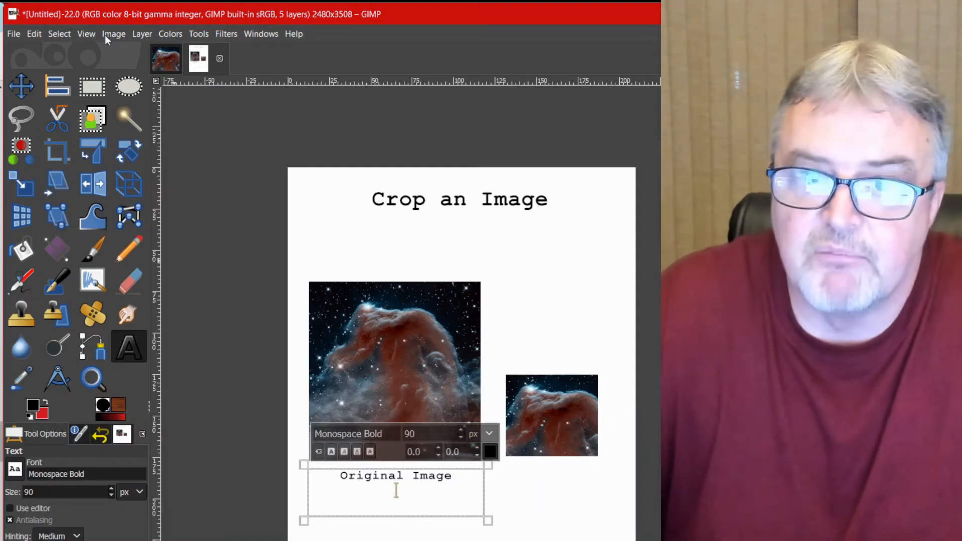
Open horseheadir_hubble_1225.jpg as a separate image to check its pixel dimensions, and return to the A4 page.
click(14, 35)
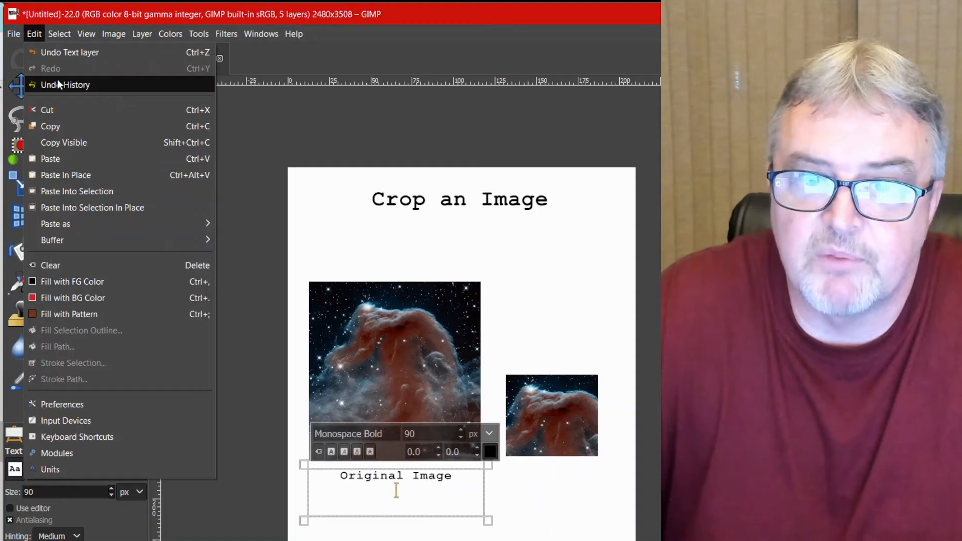
click(19, 84)
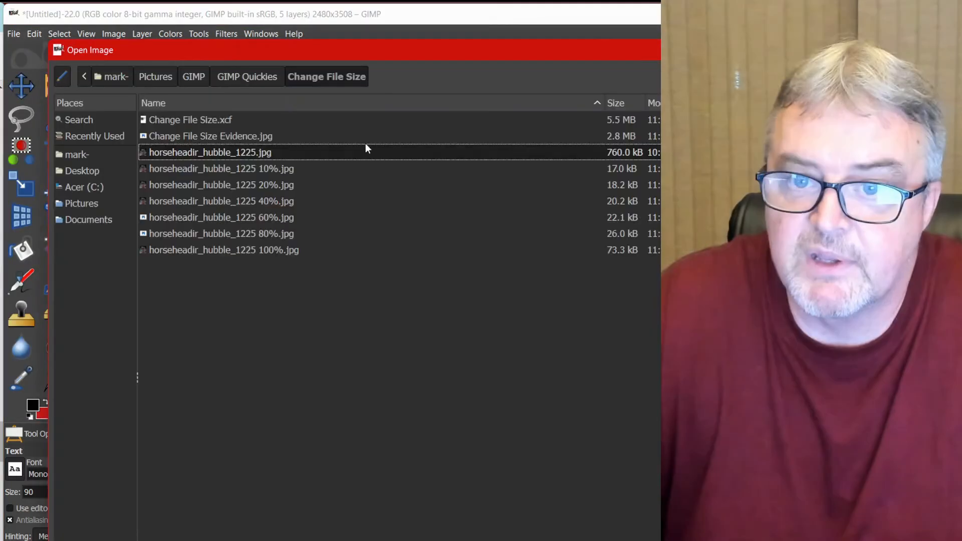
double_click(234, 154)
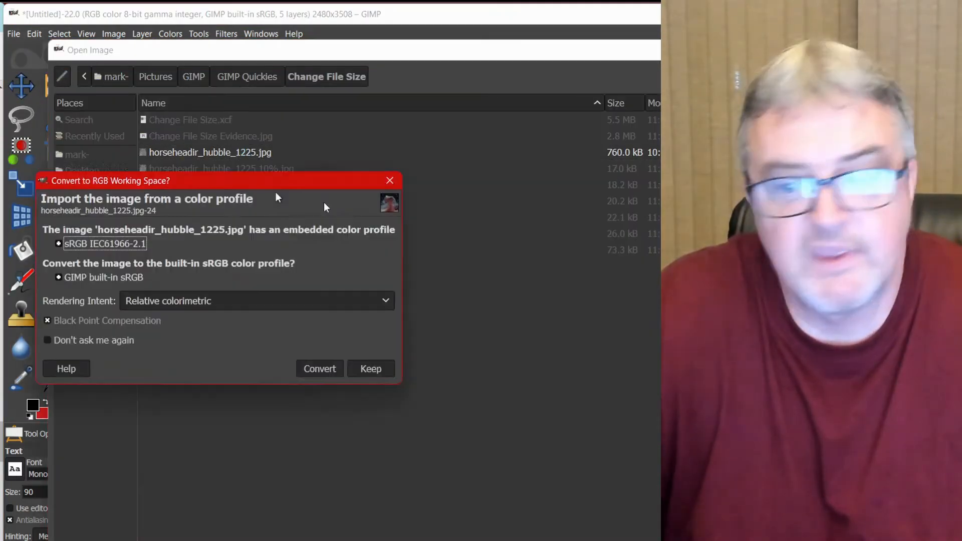
click(420, 386)
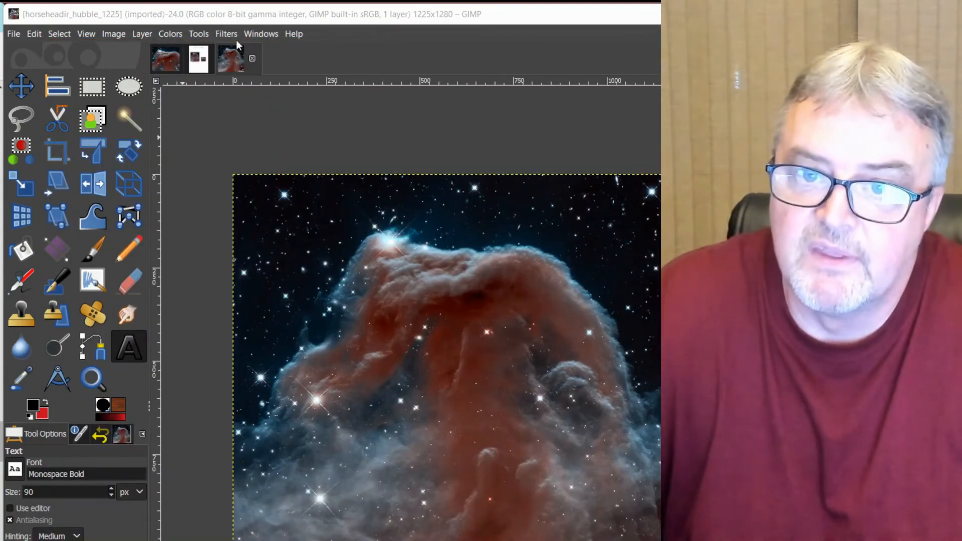
click(198, 57)
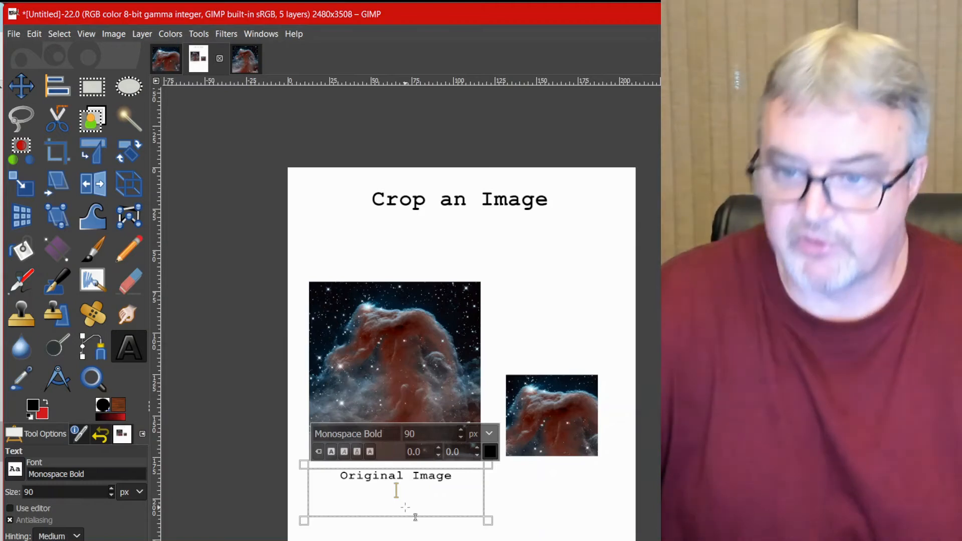
Enter the dimensions "1225x1280" on the caption line below "Original Image".
text(1225)
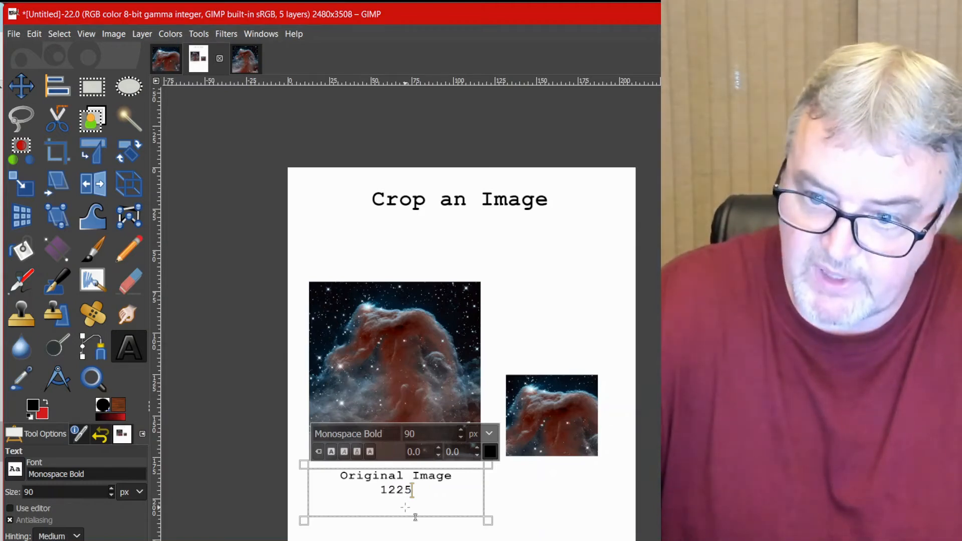
text(x12)
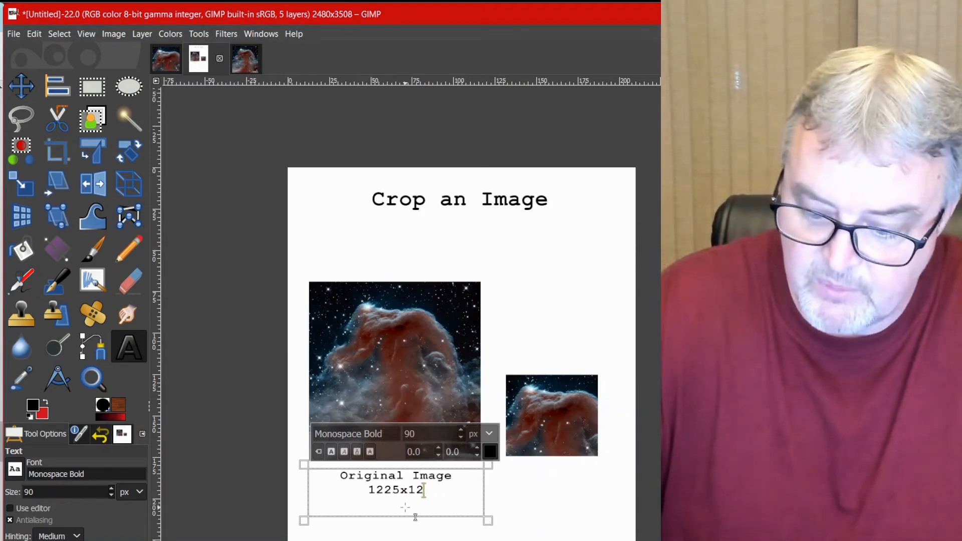
text(80)
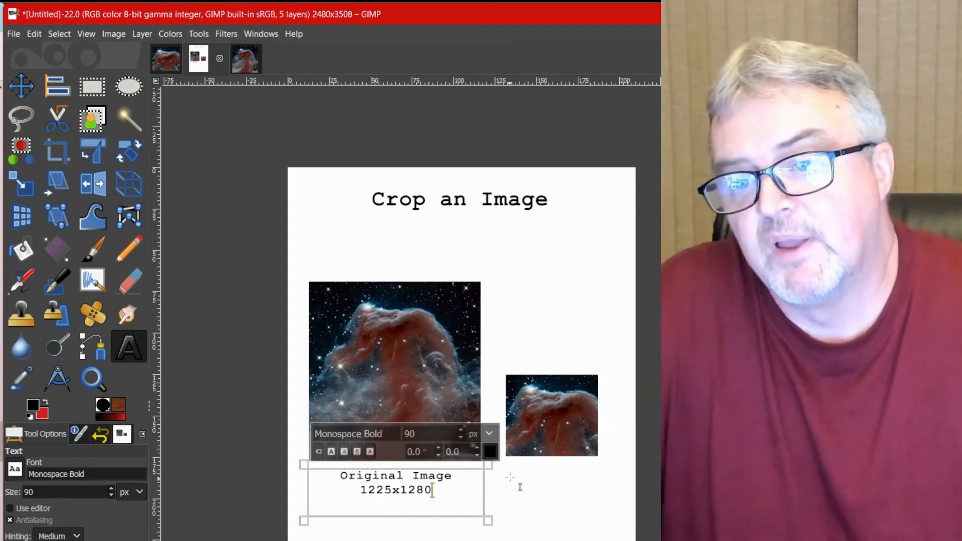
Add a text box beneath the smaller picture with the caption "Cropped Image", and finish editing it.
drag(509, 461, 600, 510)
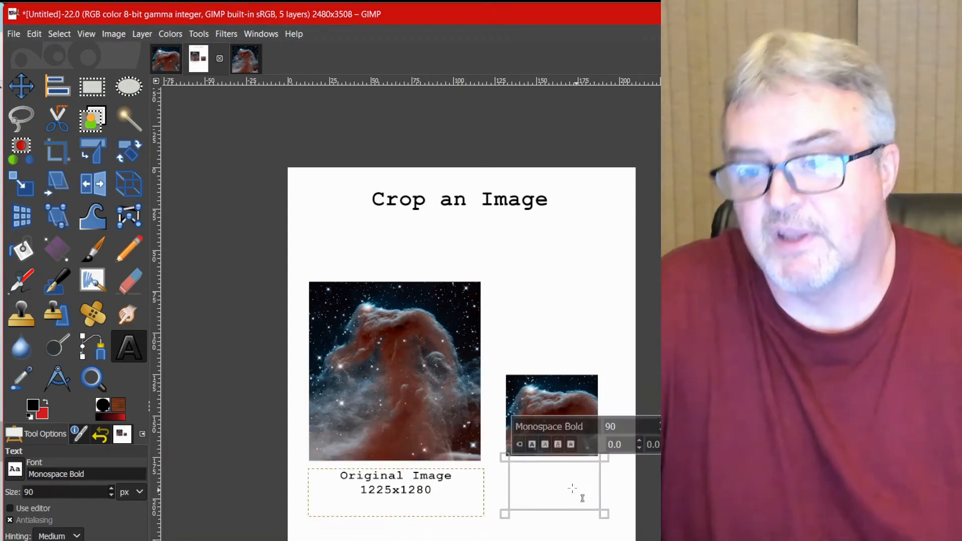
text(Cr)
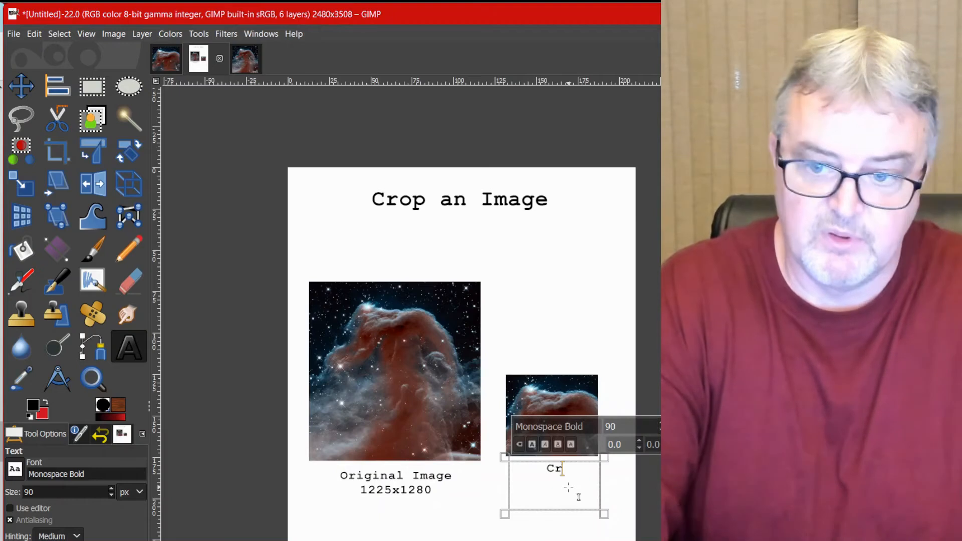
text(oped)
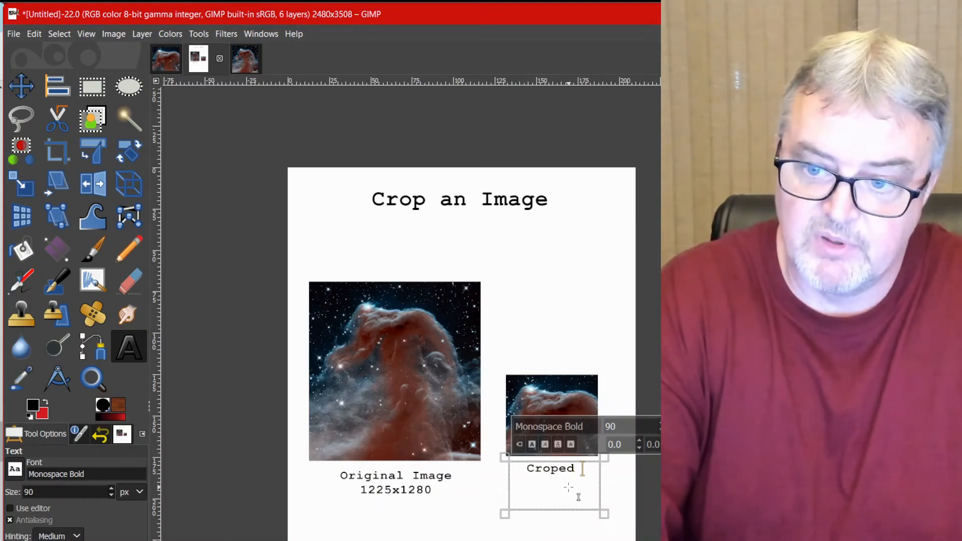
key(BackSpace)
key(BackSpace)
key(BackSpace)
key(BackSpace)
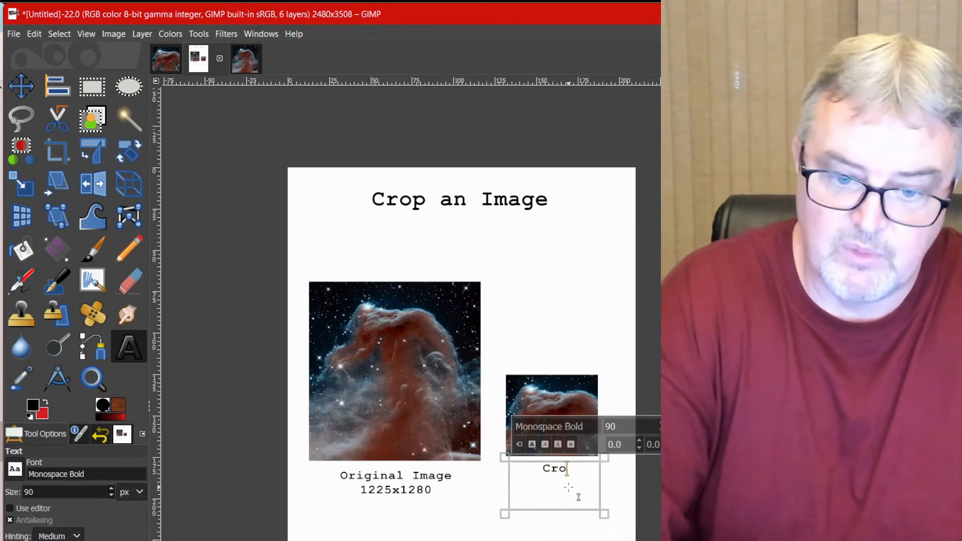
text(pped Image)
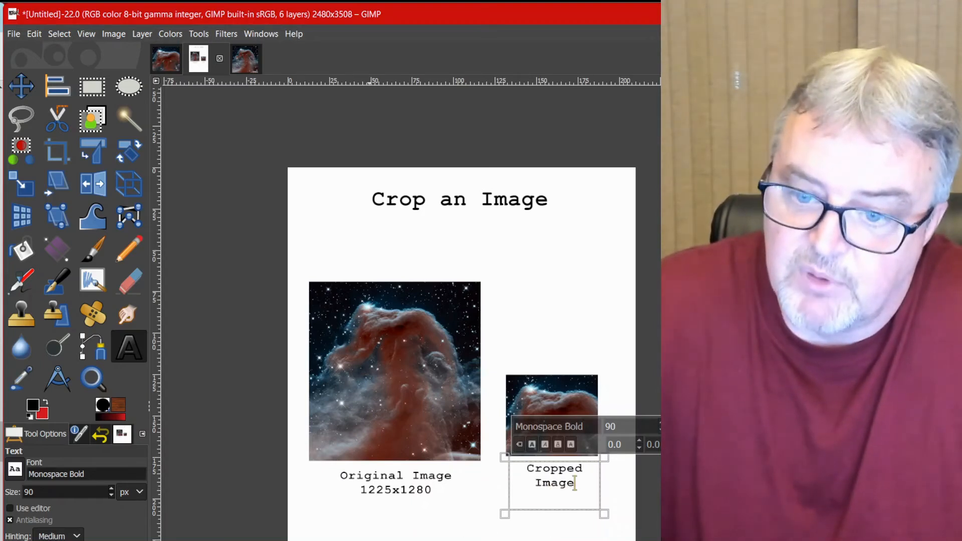
key(Escape)
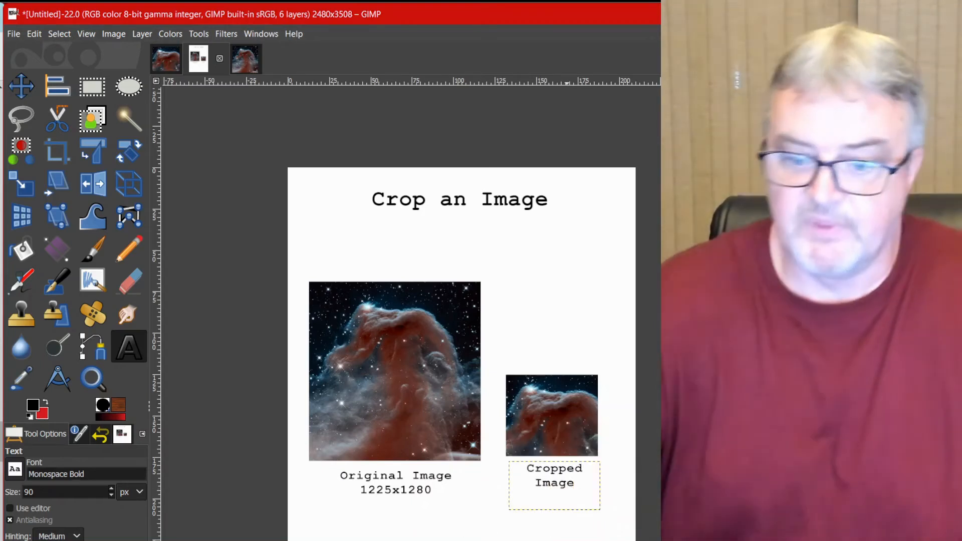
click(566, 521)
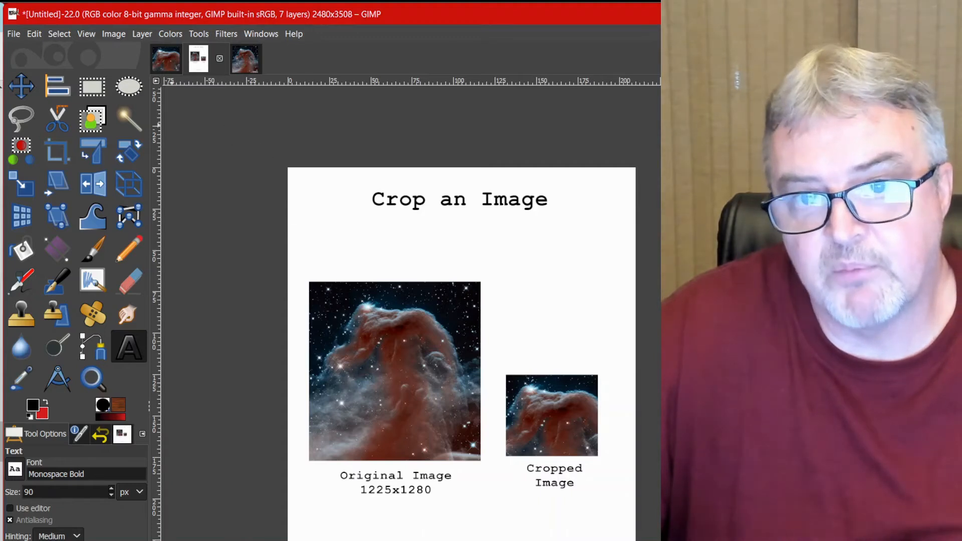
Start saving the A4 page as a GIMP project with the file name Copped Image.xcf.
click(13, 34)
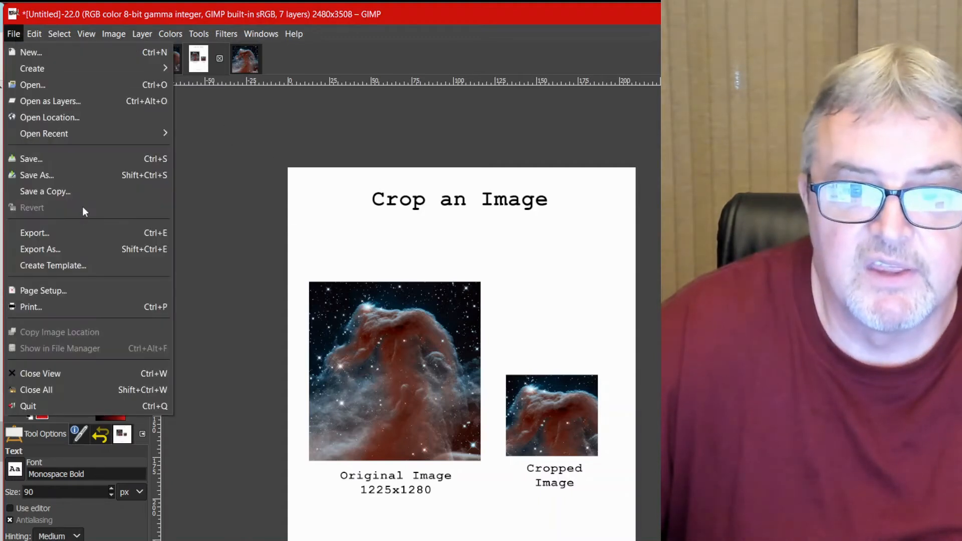
click(52, 161)
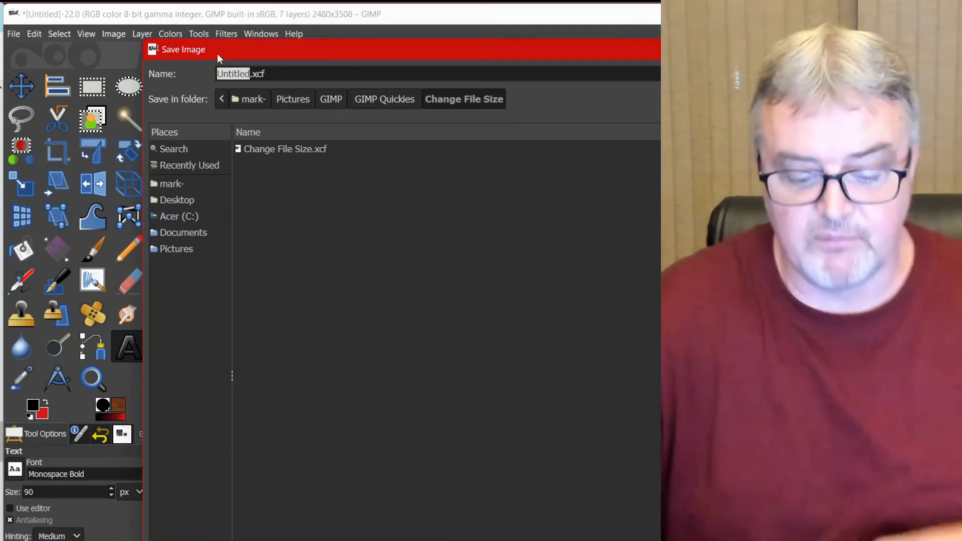
text(Copp)
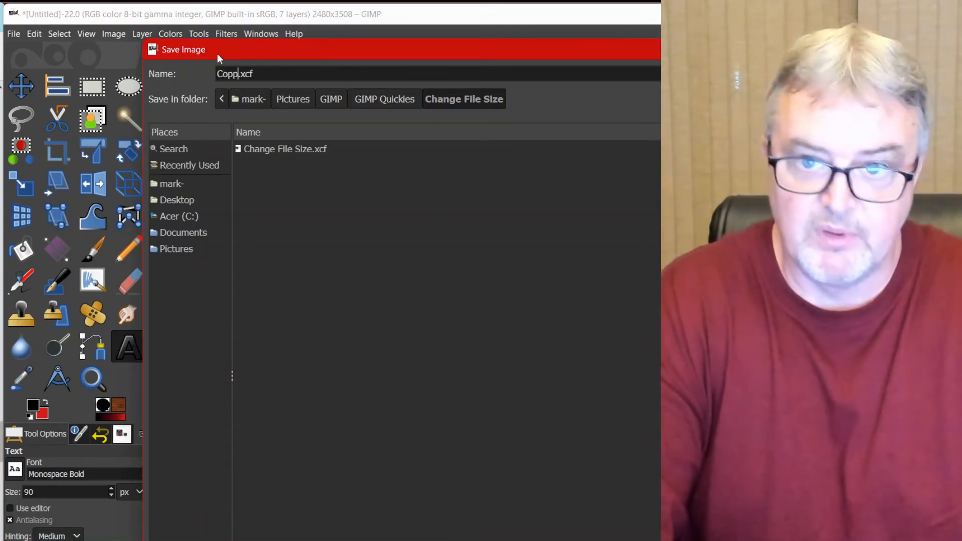
text(ed Image)
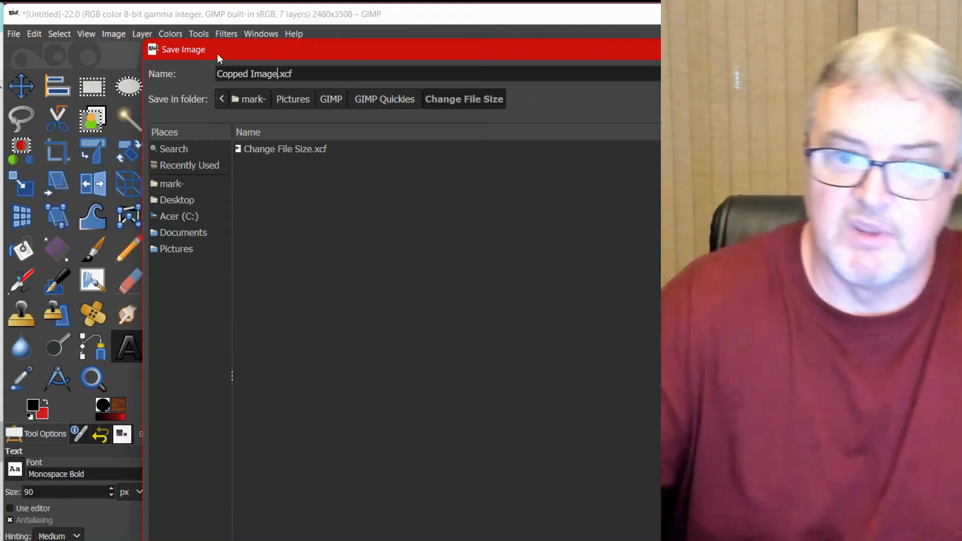
Choose the GIMP Quickies folder inside Pictures > GIMP as the save location.
click(177, 249)
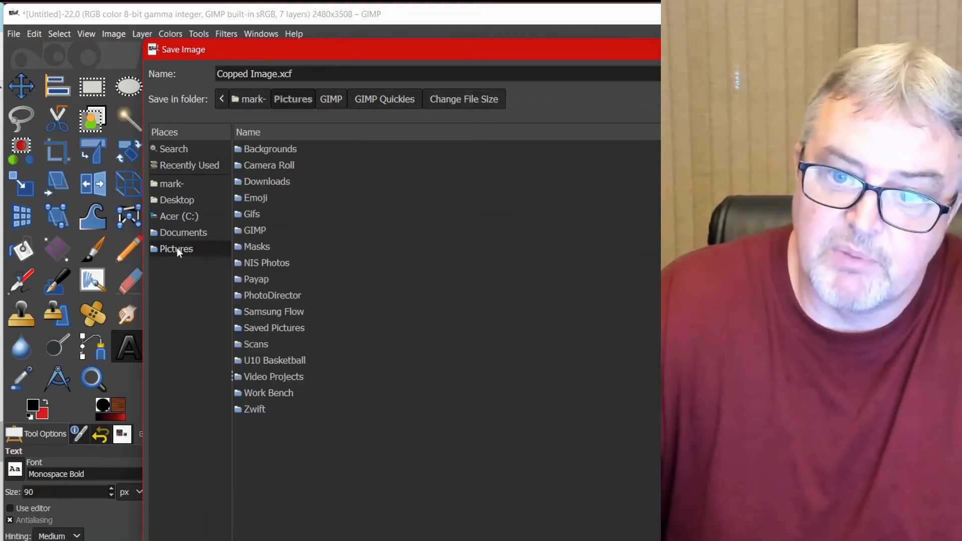
double_click(269, 233)
double_click(276, 150)
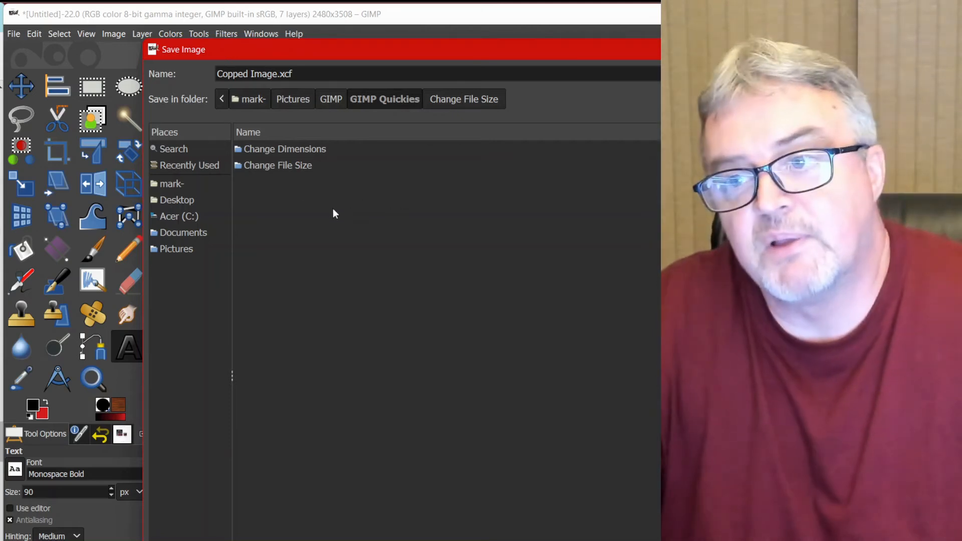
right_click(293, 211)
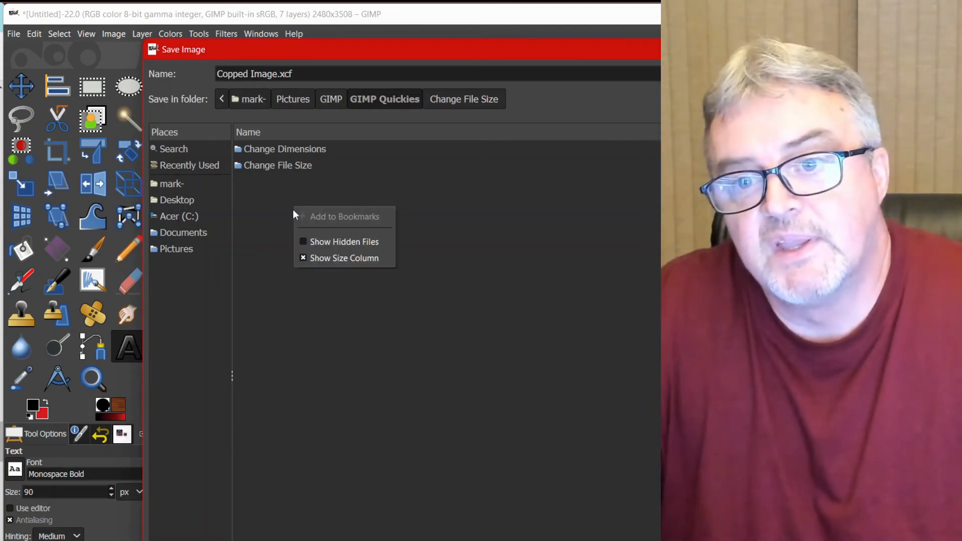
click(248, 230)
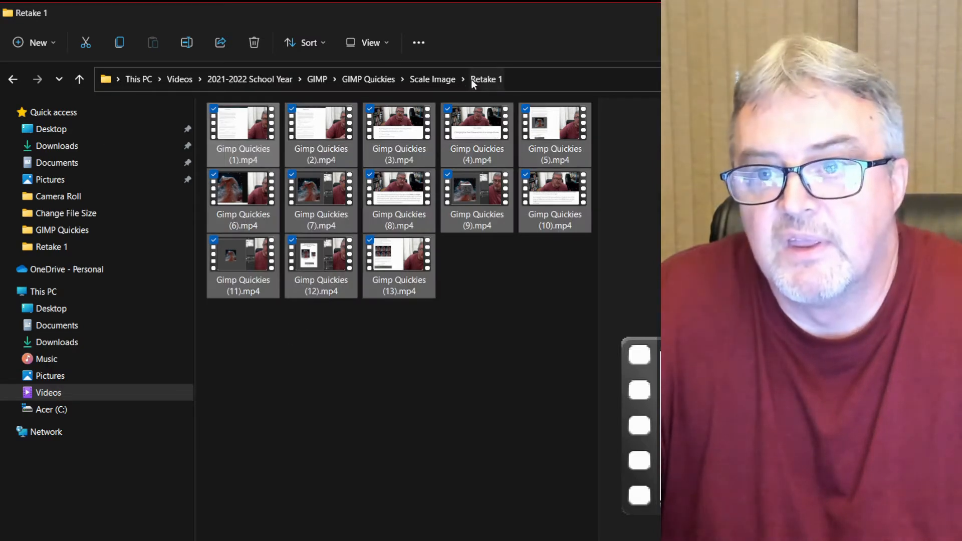
click(421, 79)
click(369, 80)
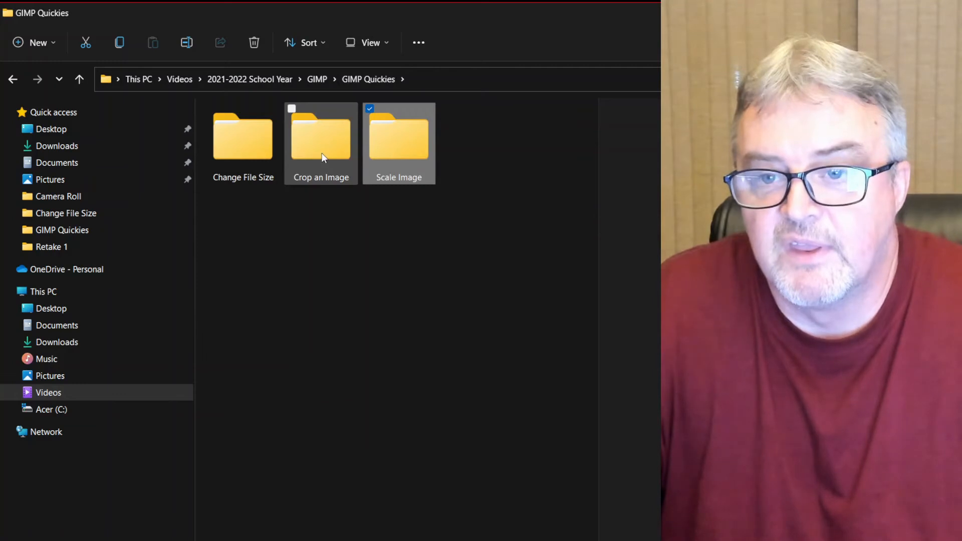
double_click(323, 150)
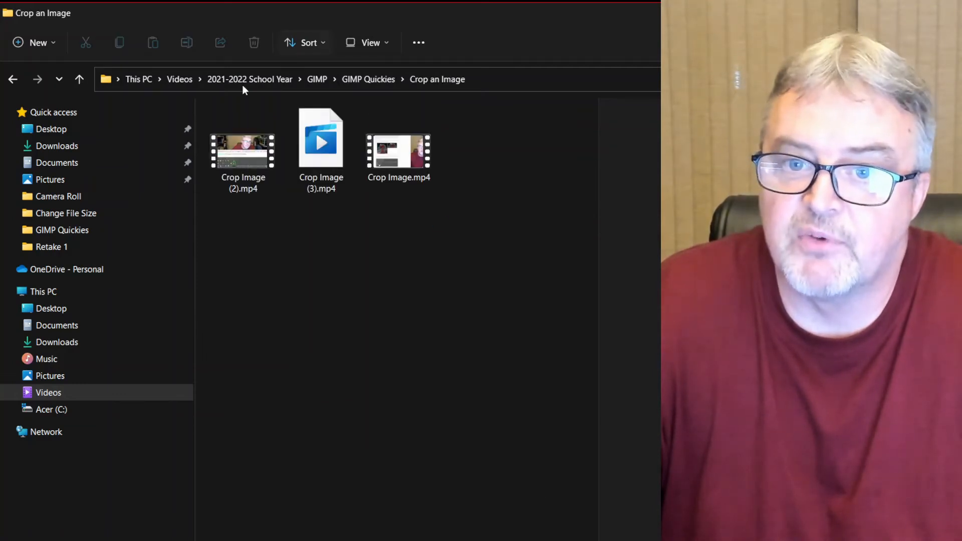
Open the GIMP Quickies folder inside Pictures > GIMP.
click(47, 375)
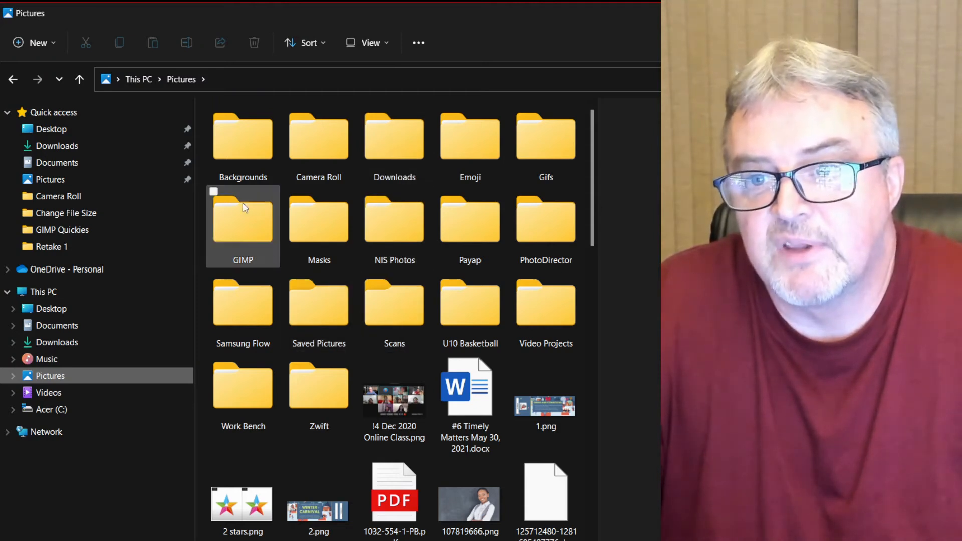
click(257, 238)
double_click(256, 235)
click(248, 151)
double_click(248, 152)
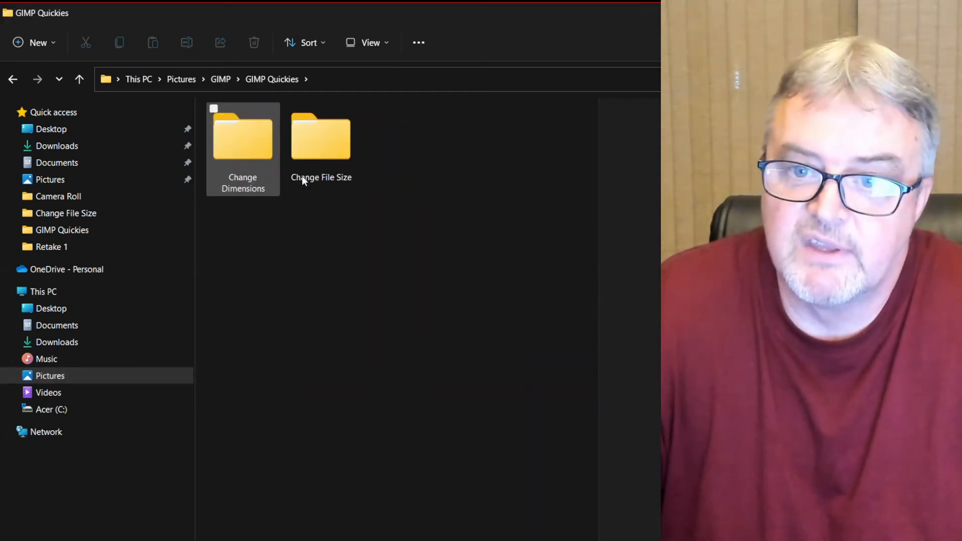
Create a subfolder named "Cropped Image" in the GIMP Quickies folder and open it.
right_click(453, 145)
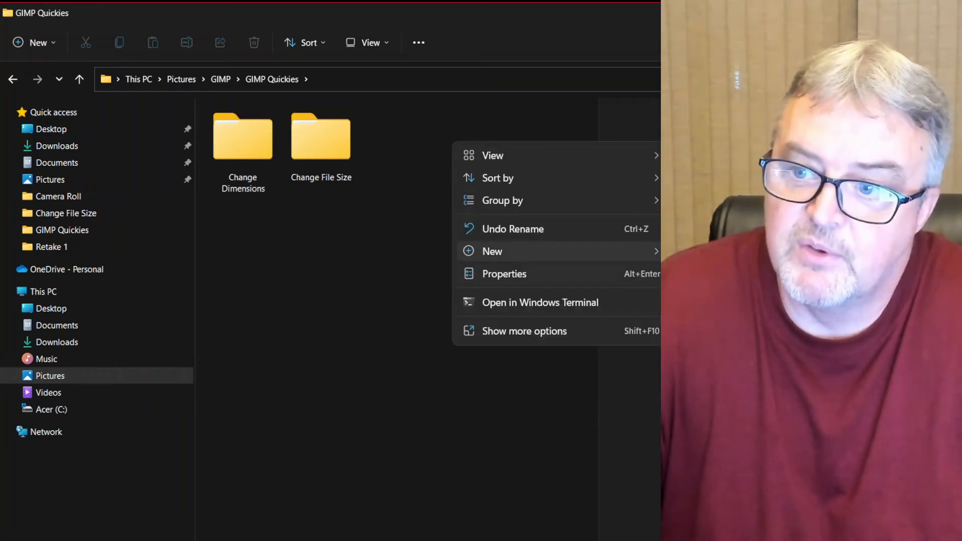
key(ctrl+shift+n)
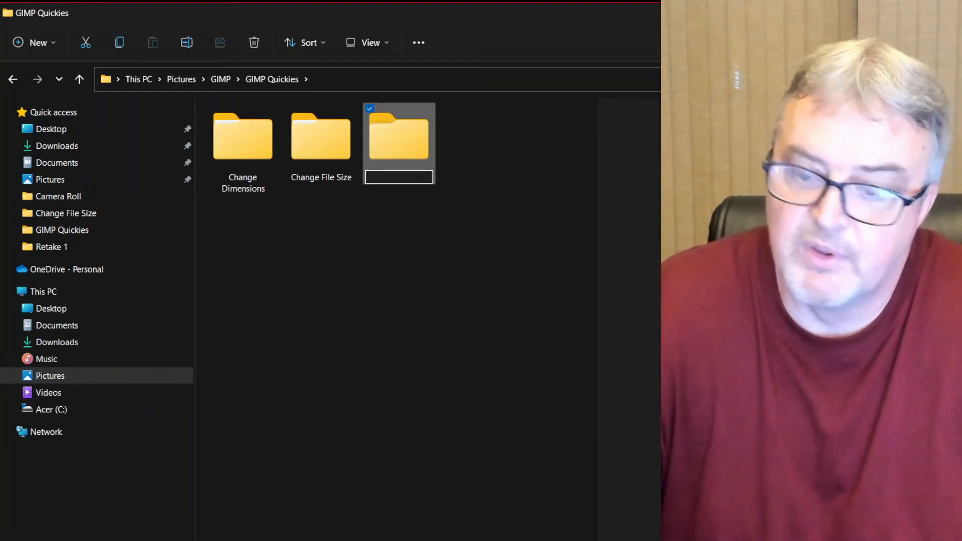
text(Cr)
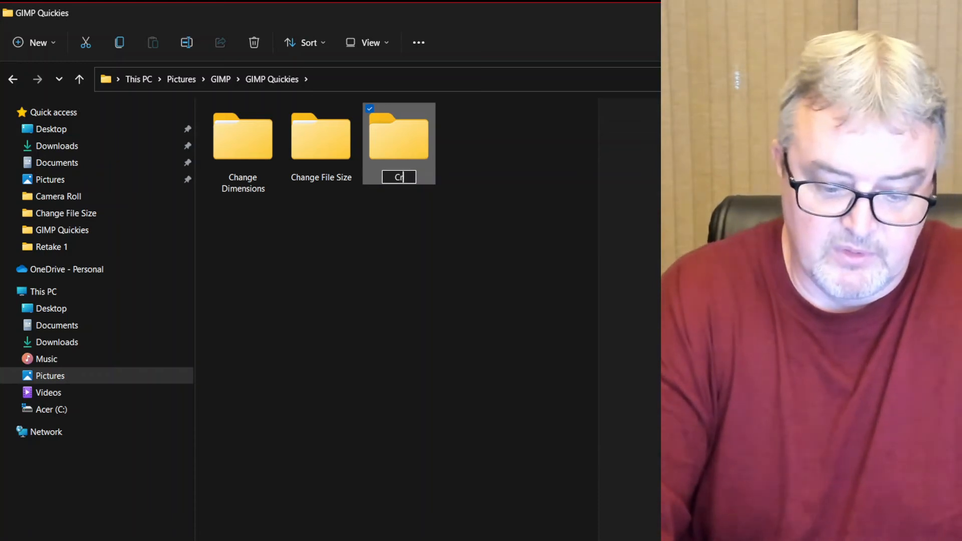
text(opped)
key(BackSpace)
key(BackSpace)
text(ped)
text(mage)
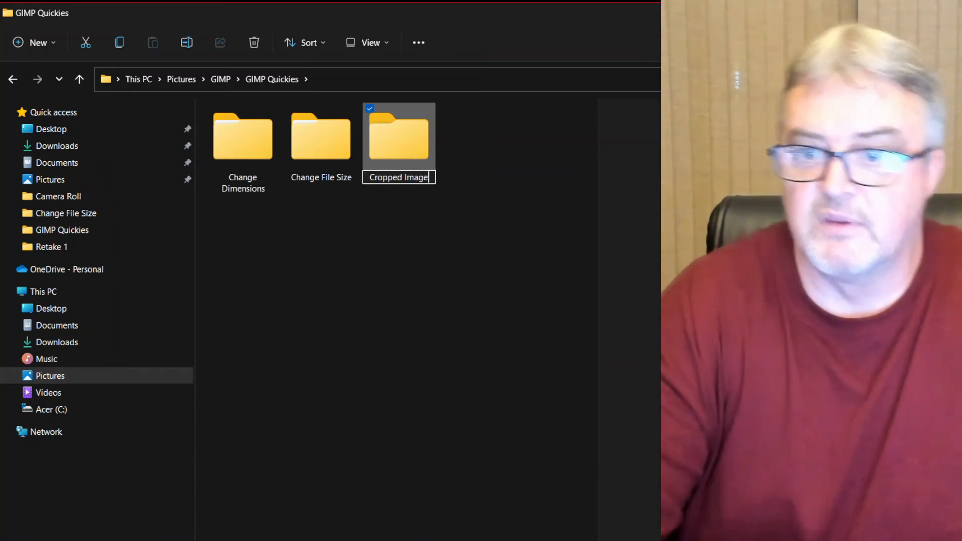
key(Return)
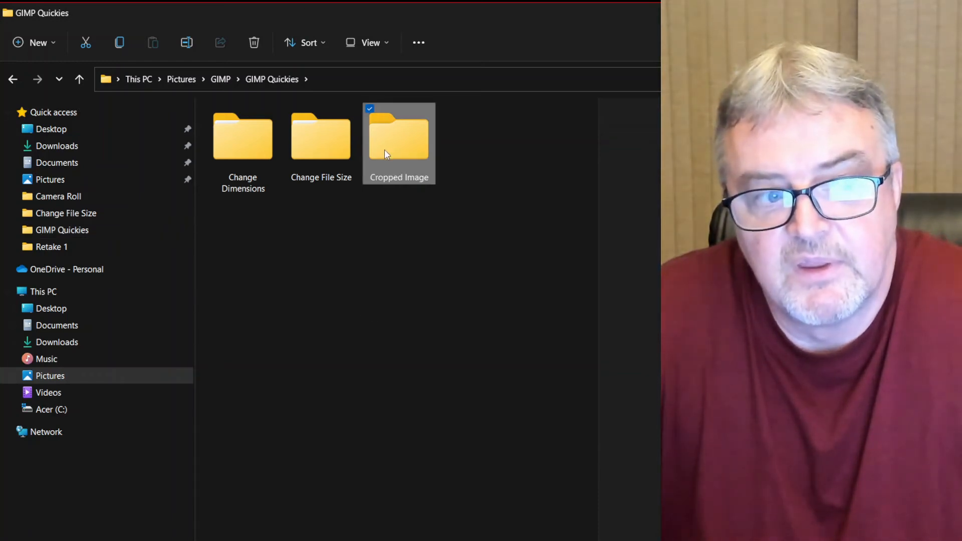
double_click(419, 161)
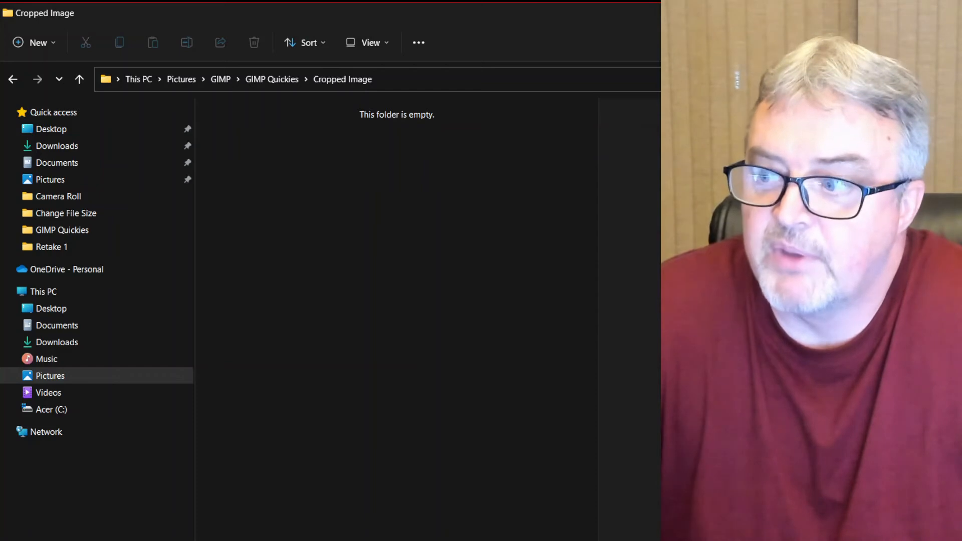
Switch back to GIMP, save Copped Image.xcf into the Cropped Image folder, and check for the file in File Explorer.
key(super+Down)
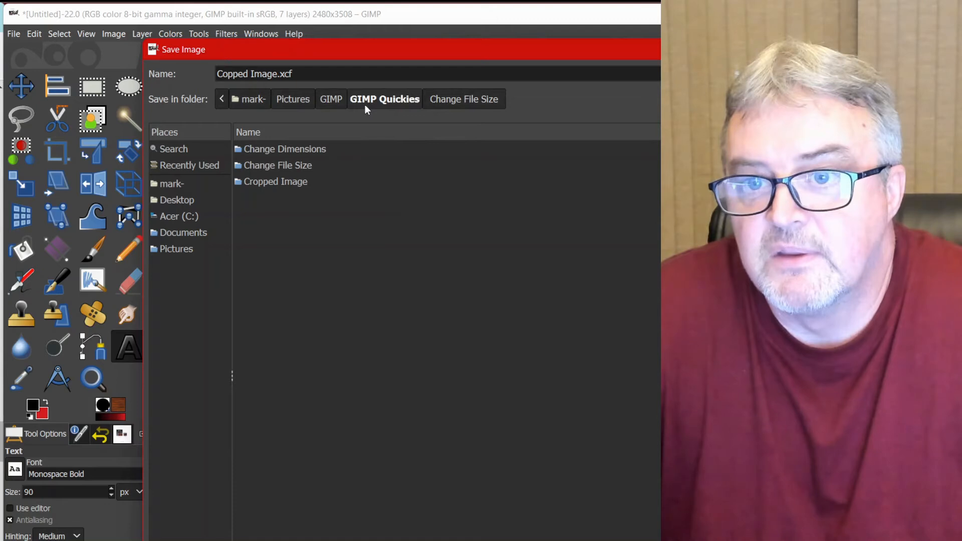
double_click(273, 183)
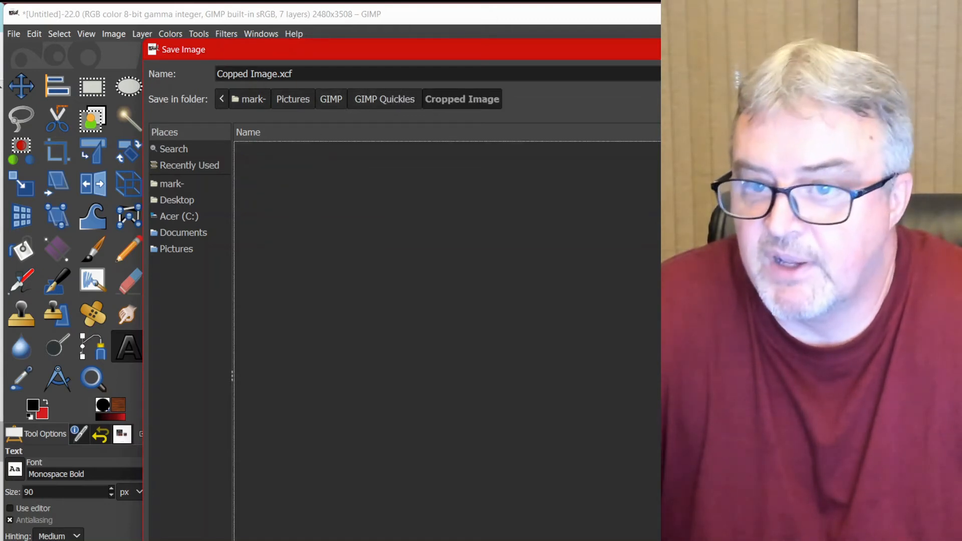
key(Return)
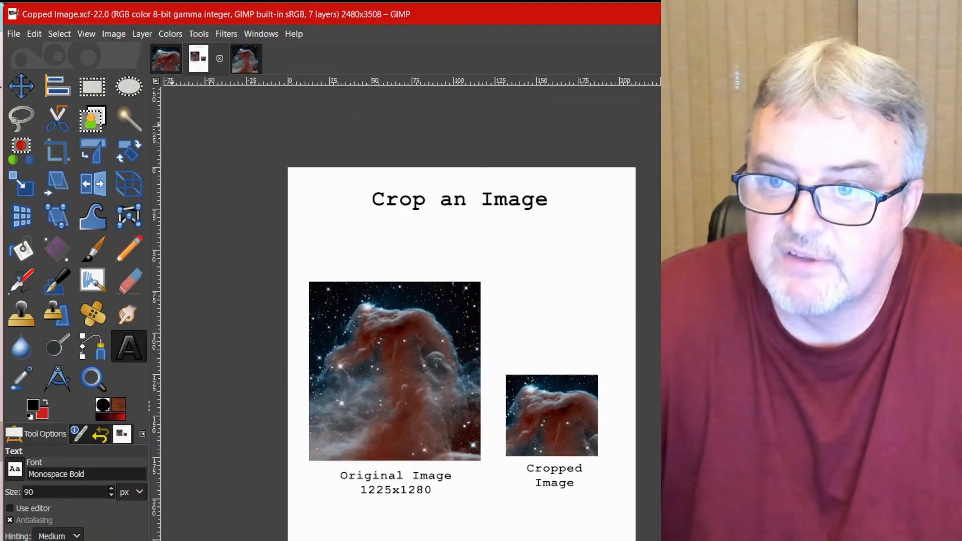
key(alt+Tab)
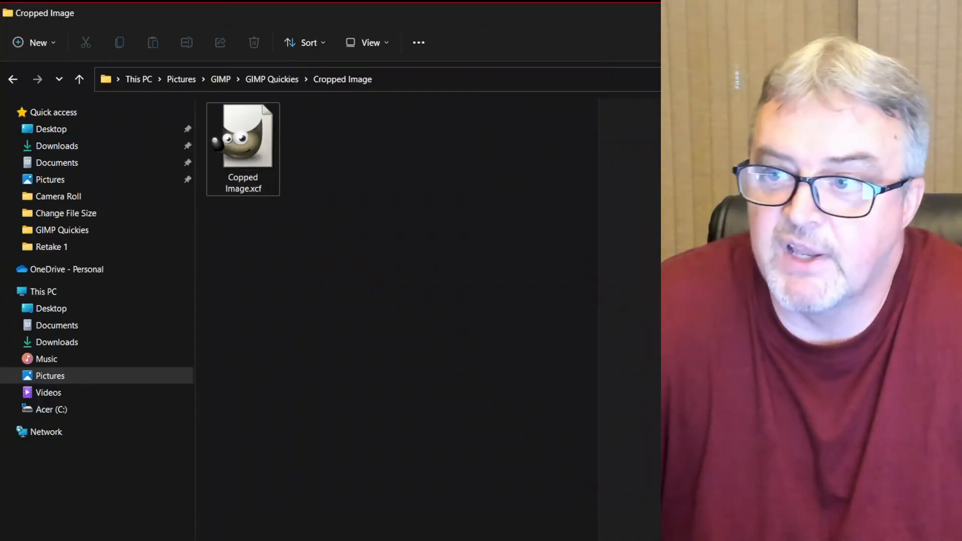
key(alt+Tab)
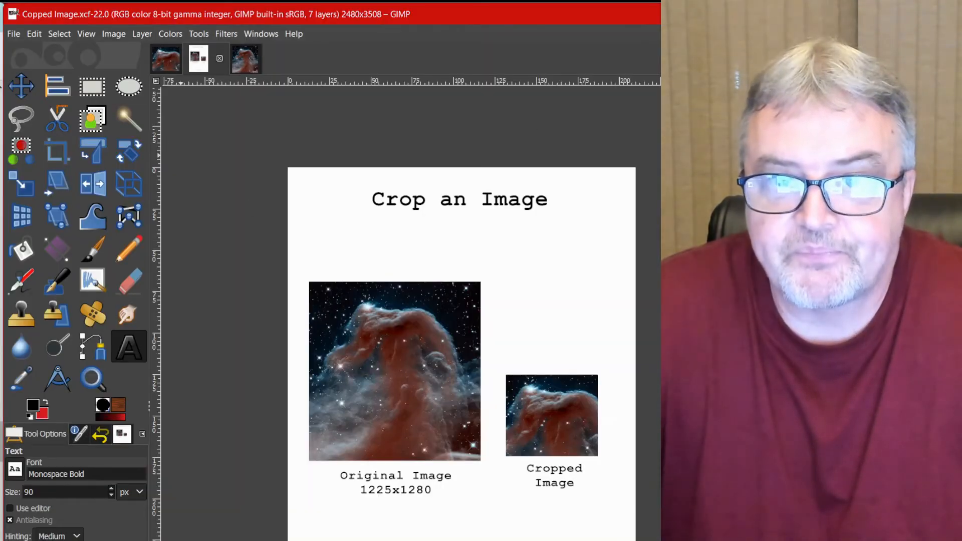
Export the page as Copped Image.jpg to the Cropped Image folder with JPEG quality 100.
click(13, 34)
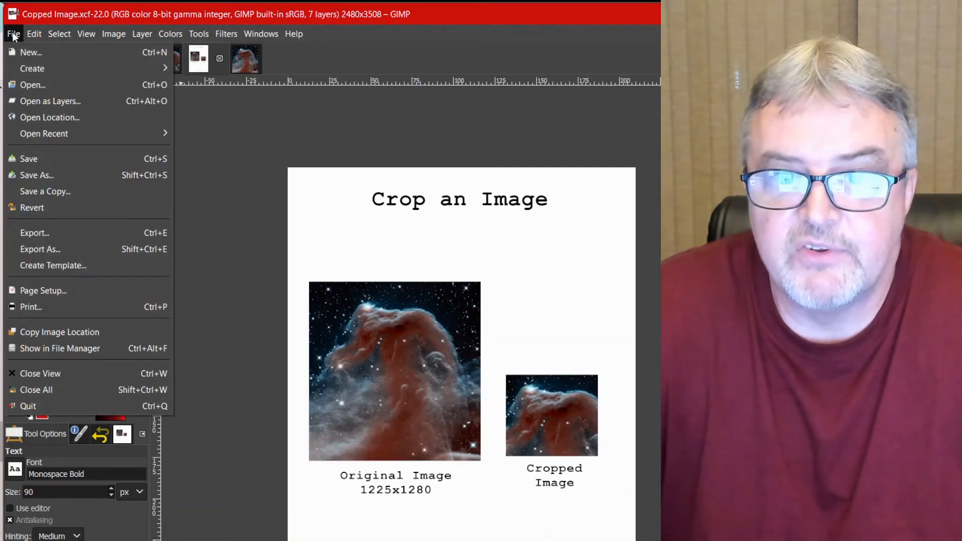
click(89, 249)
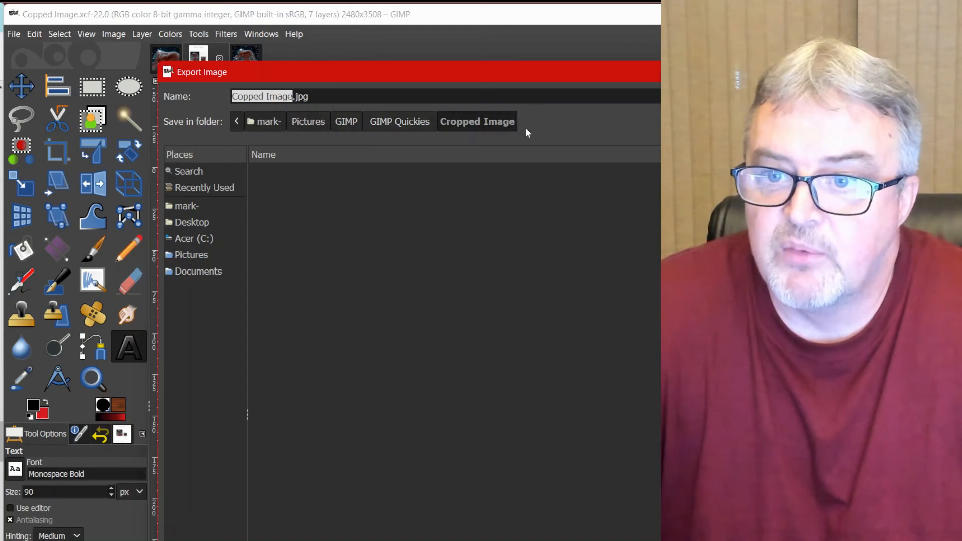
key(Return)
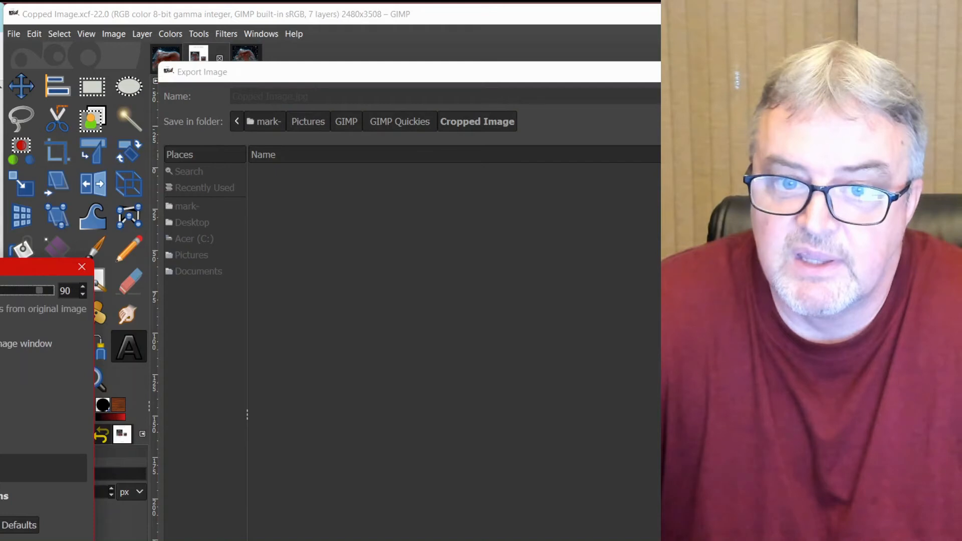
drag(0, 267, 364, 248)
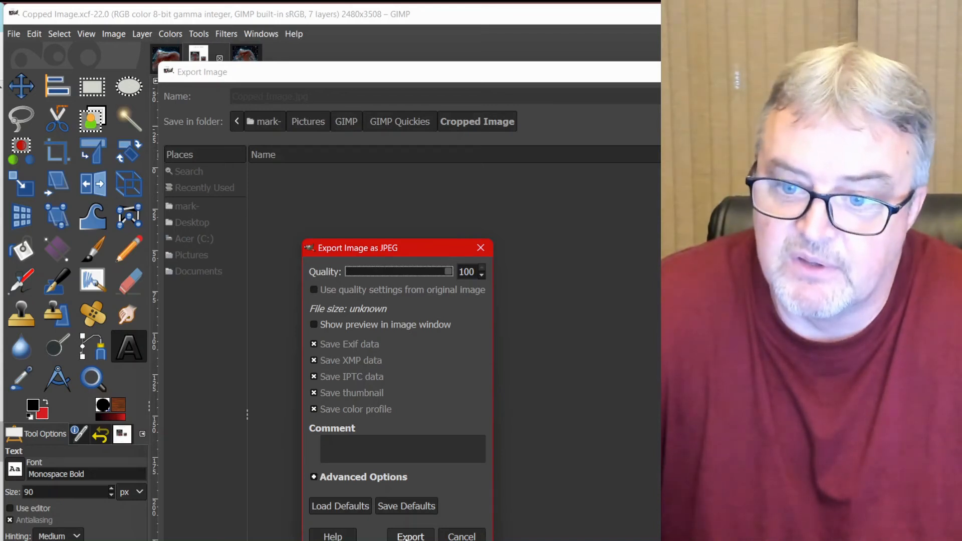
click(409, 536)
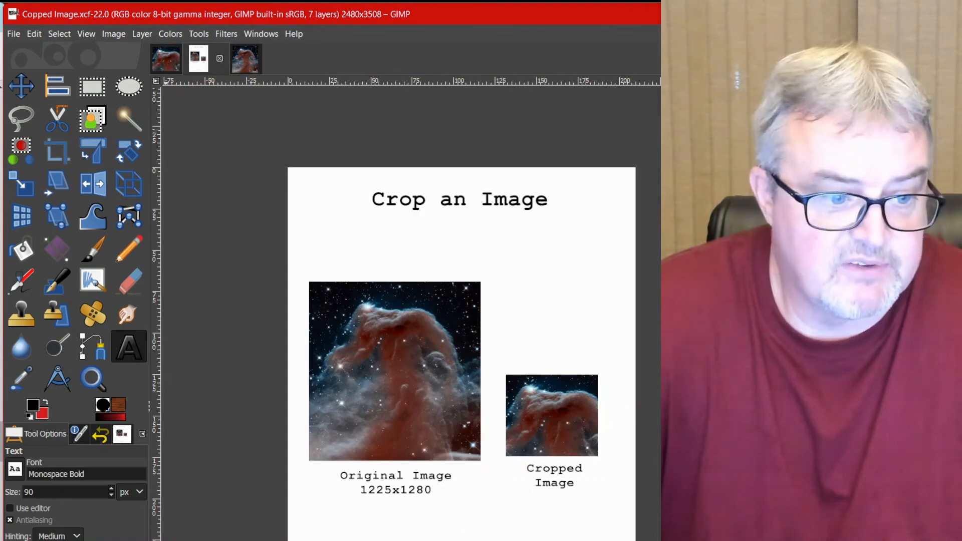
Check the exported JPEG in the Cropped Image folder in File Explorer, then return to GIMP.
key(alt+Tab)
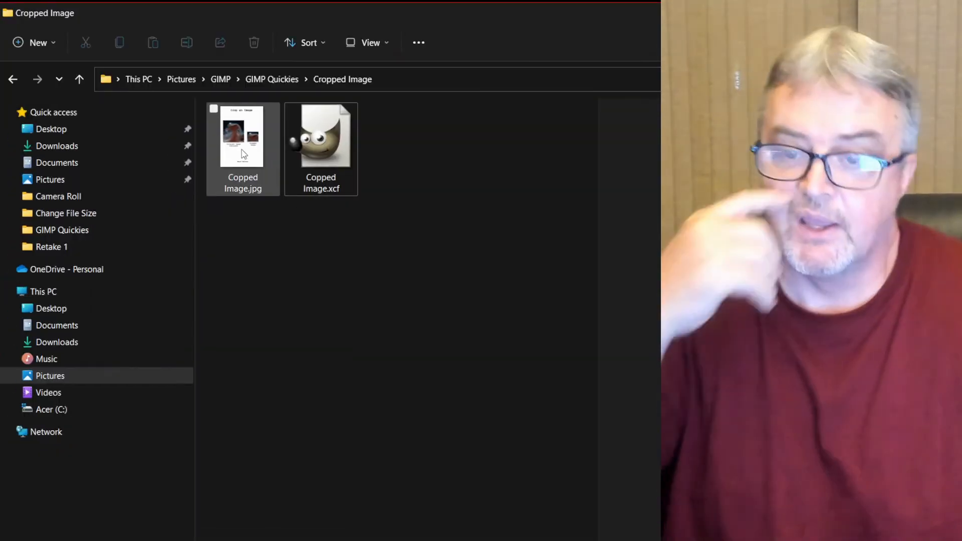
mouse_move(243, 154)
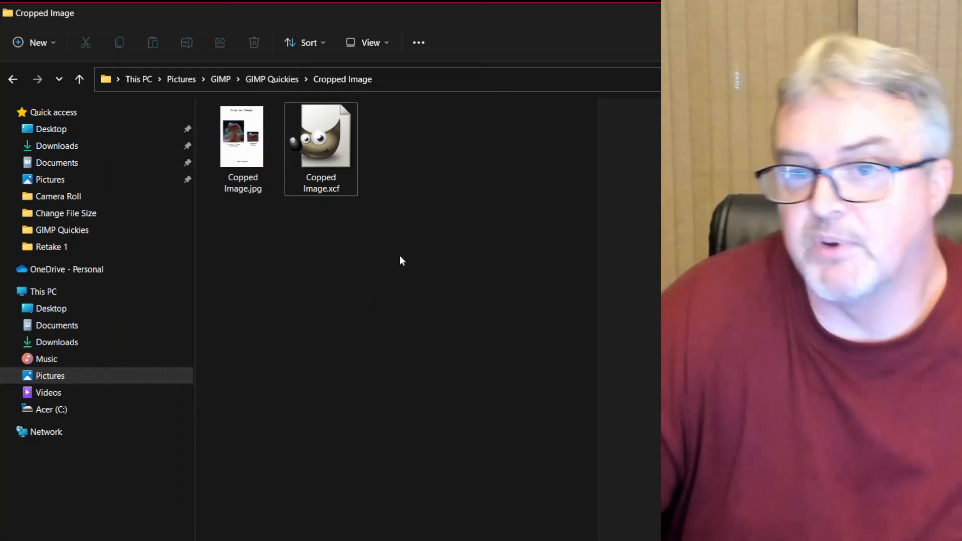
key(super+Down)
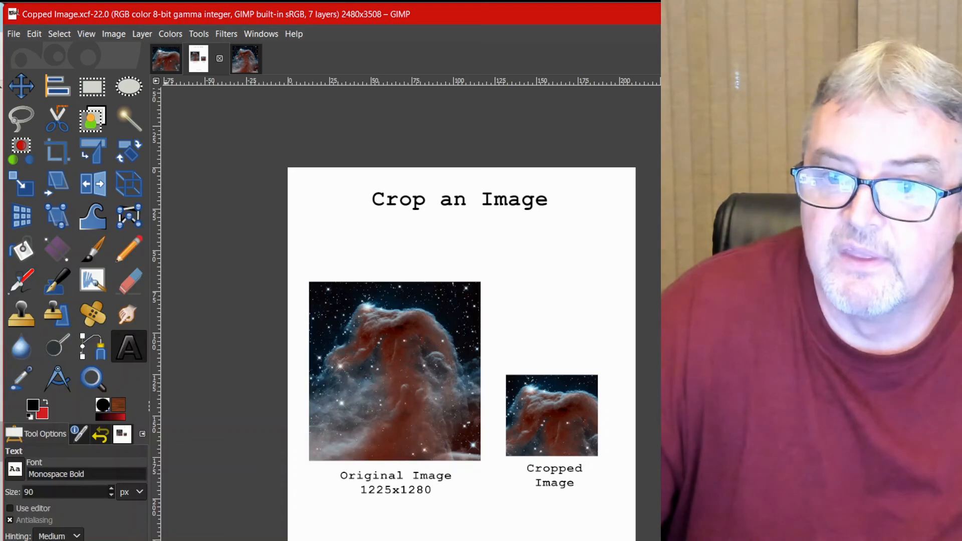
Close all three open images, discarding the unsaved changes to the cropped nebula picture.
click(220, 59)
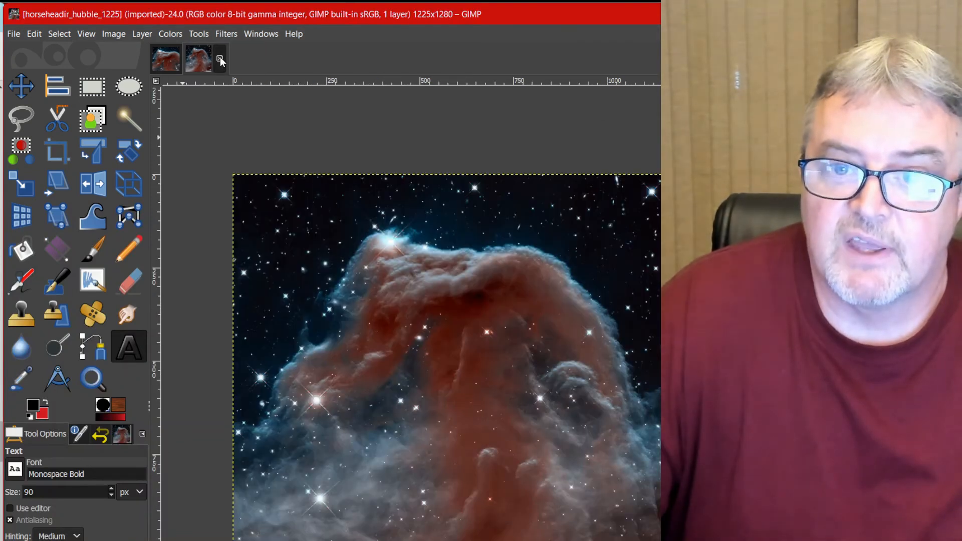
click(219, 59)
click(188, 57)
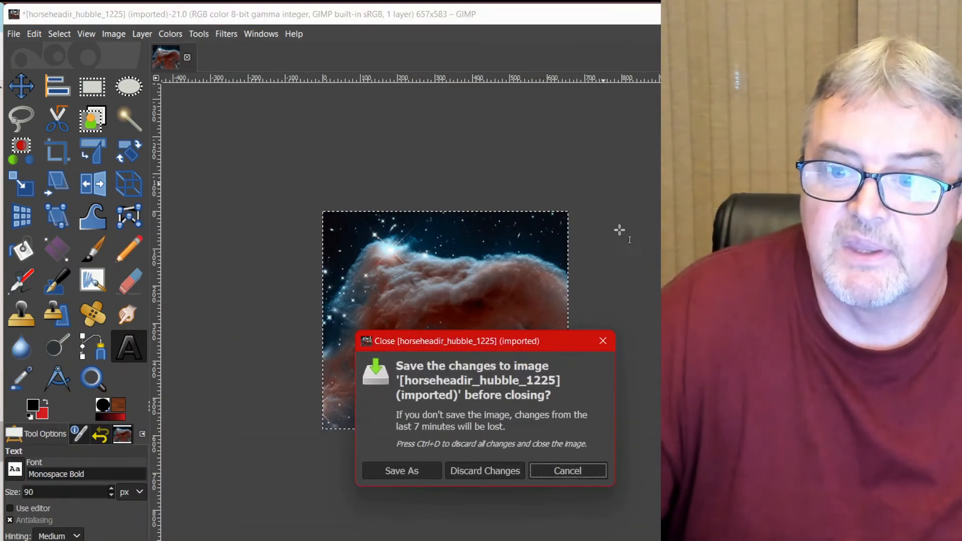
click(495, 470)
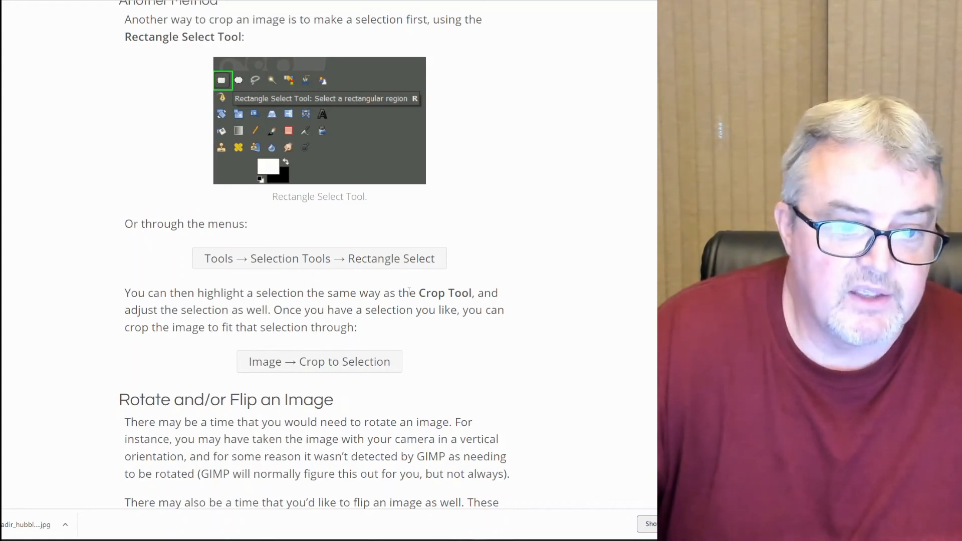
Highlight the tutorial passage on adjusting a selection and cropping to it, and review the Another Method section.
drag(117, 310, 428, 331)
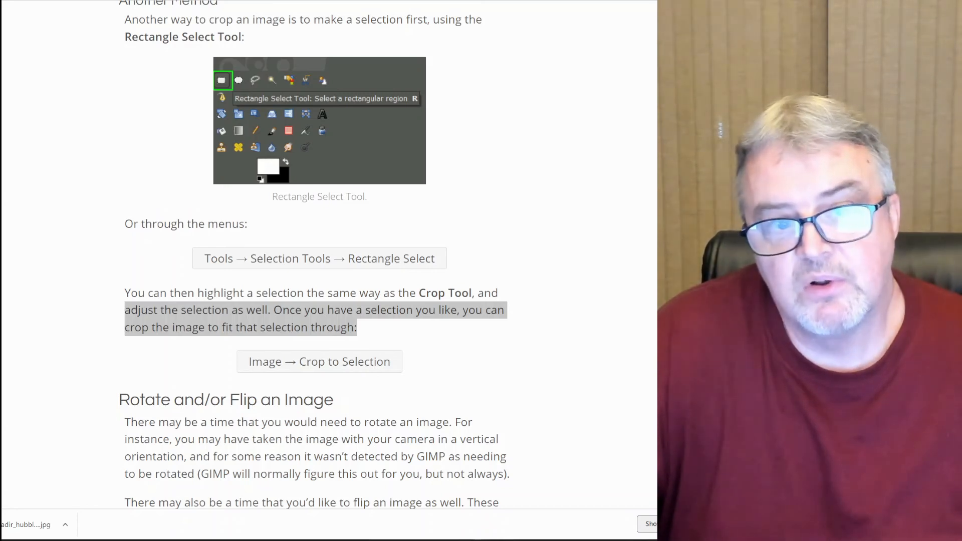
scroll(298, 245, down, 2)
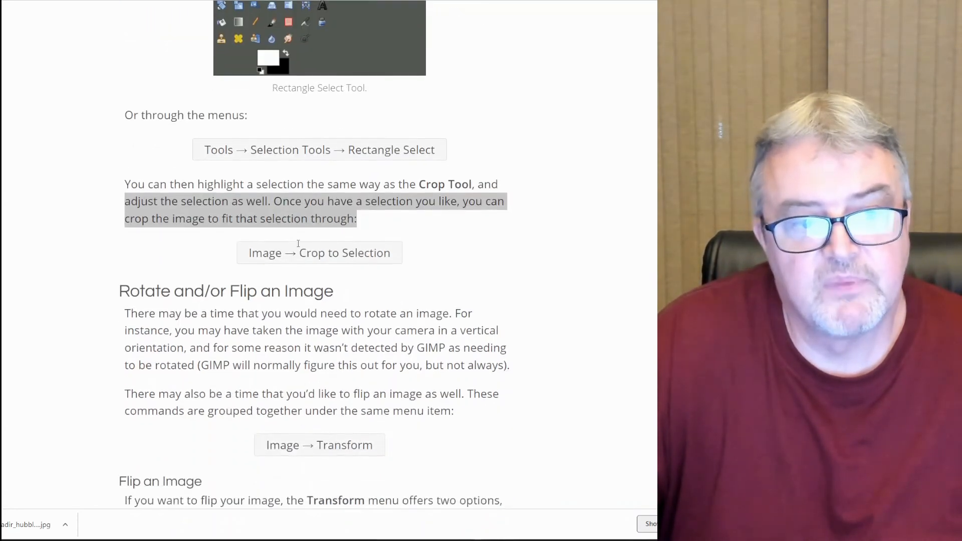
scroll(298, 243, up, 3)
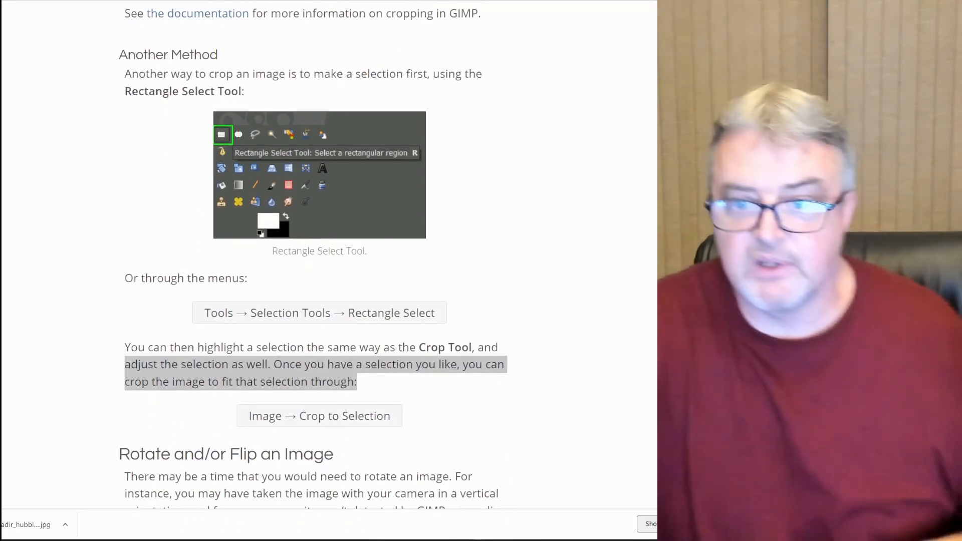